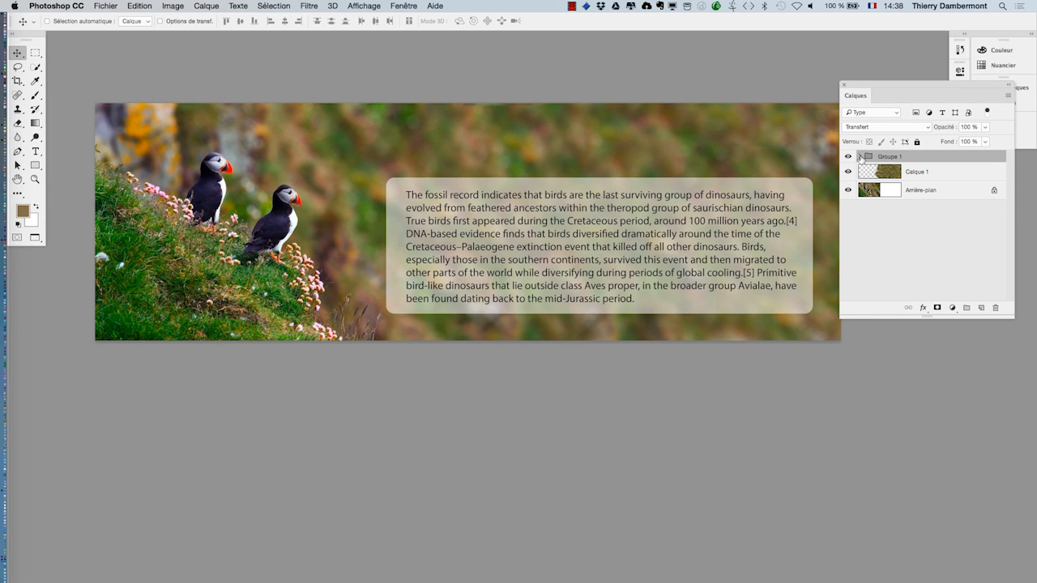
# Inspect the contents of Groupe 1, including the paragraph's text, and collapse the group again.
pyautogui.click(861, 156)
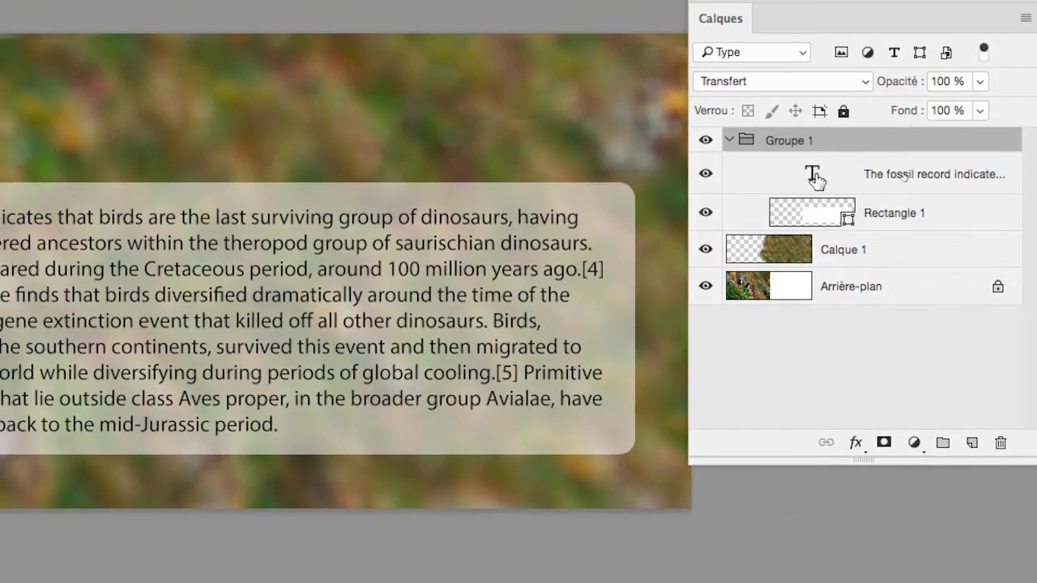
pyautogui.doubleClick(778, 156)
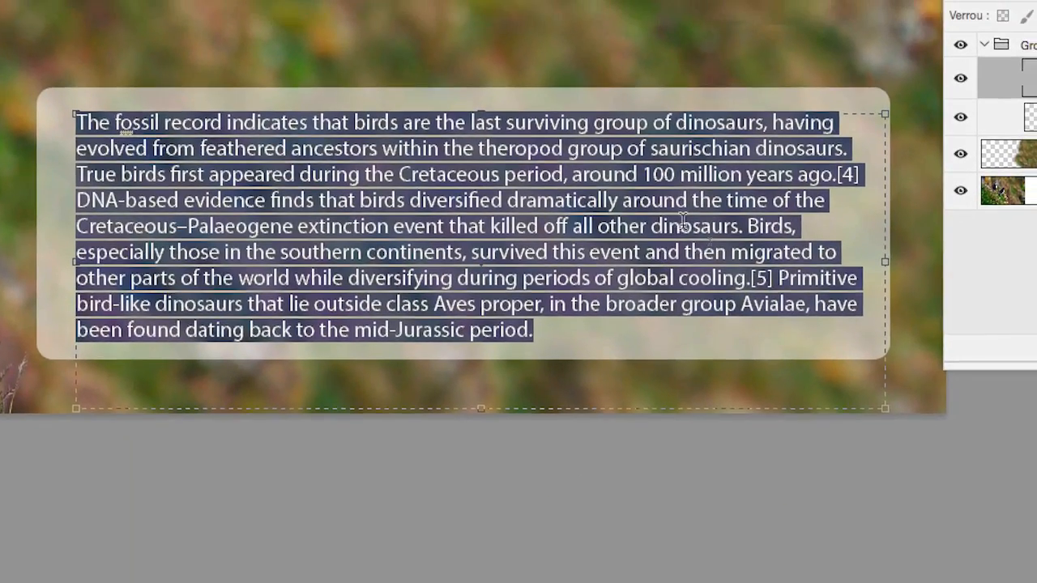
pyautogui.click(985, 45)
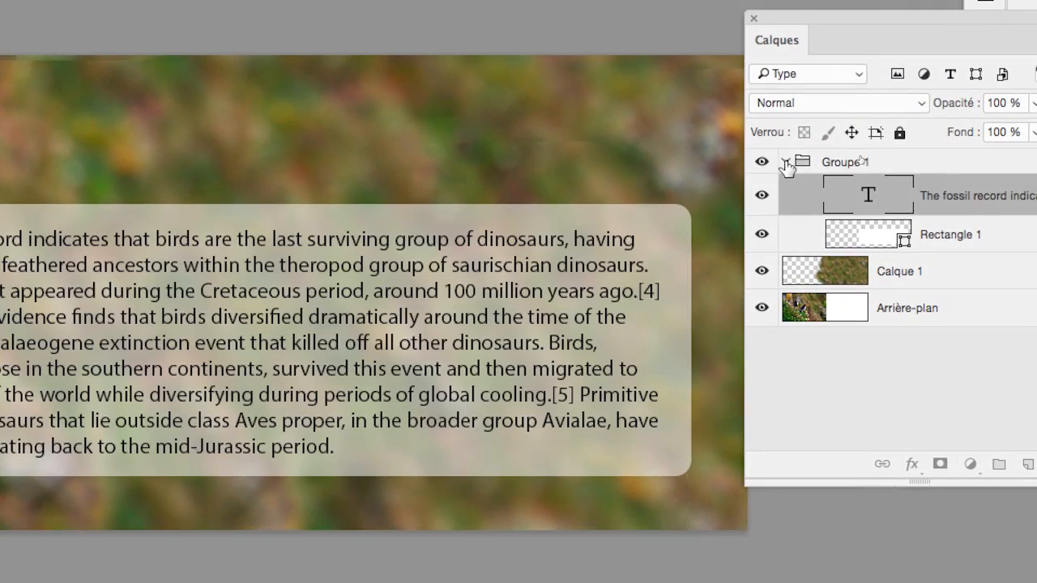
pyautogui.click(788, 166)
pyautogui.click(786, 164)
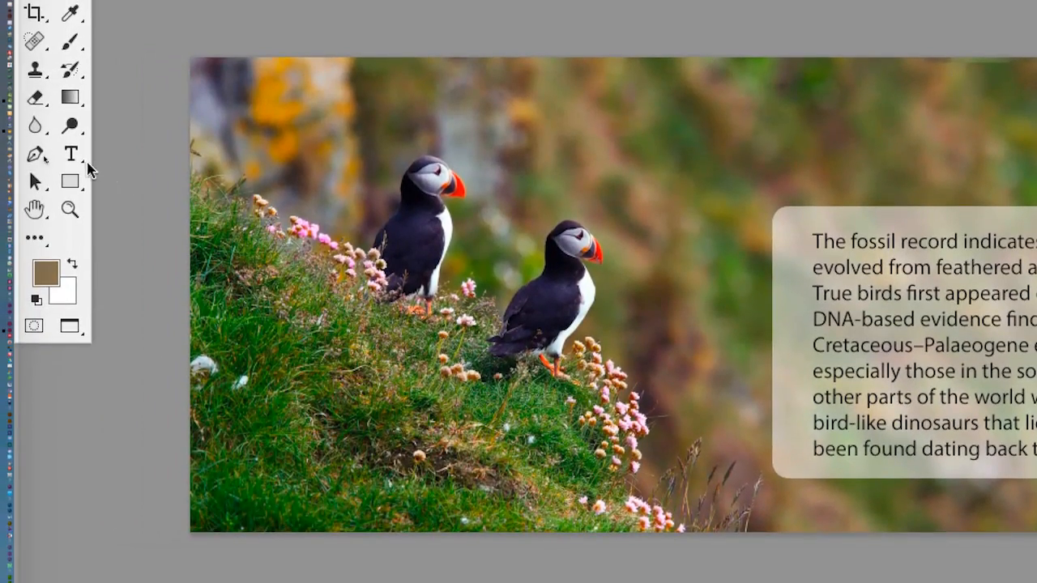
# Add the point text "Birds" above the upper-left corner of the paragraph box as a separate layer.
pyautogui.click(1, 153)
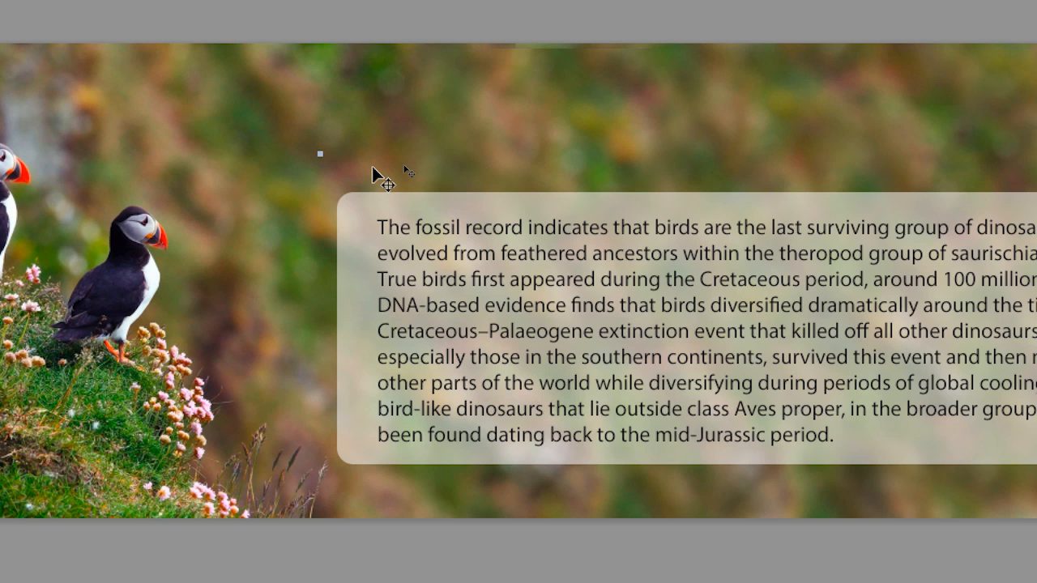
pyautogui.write('Birds')
pyautogui.press('super')
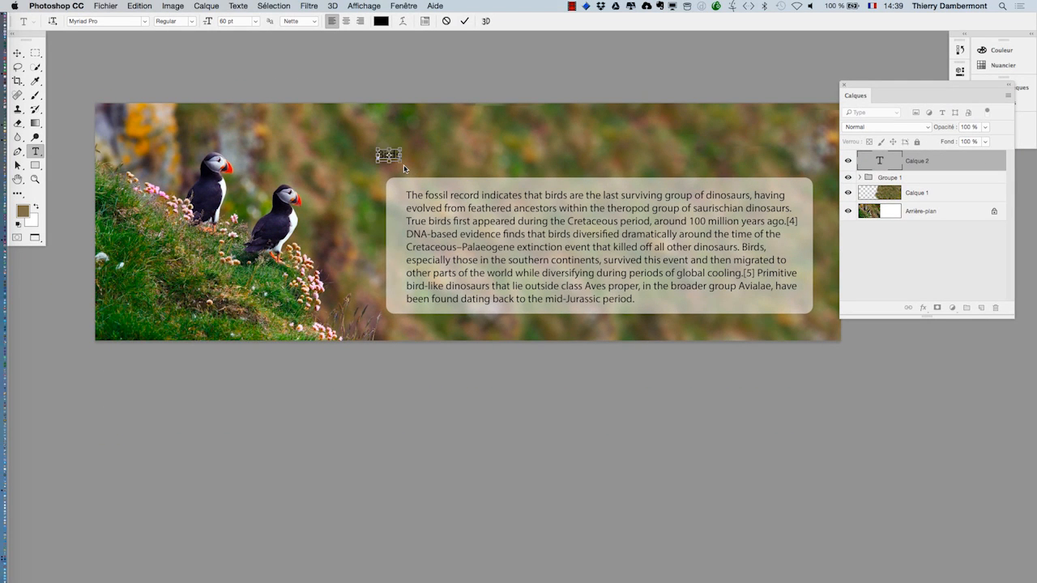
pyautogui.press('super+Return')
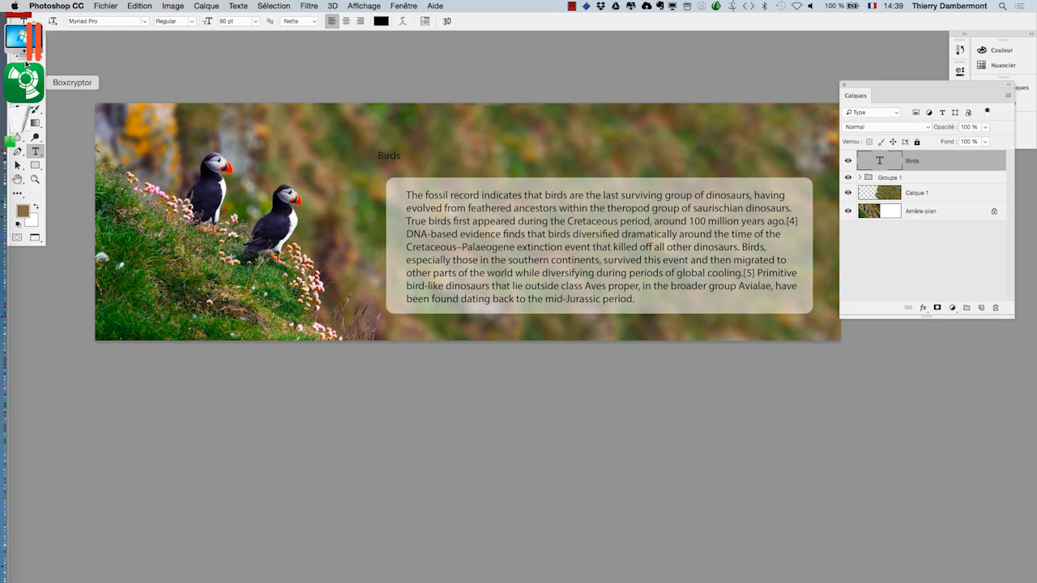
# Scale the Birds title to about 797 % and place it overlapping the upper-left corner of the paragraph box.
pyautogui.moveTo(39, 37); pyautogui.dragTo(127, 72)
pyautogui.click(105, 87)
pyautogui.press('super+t')
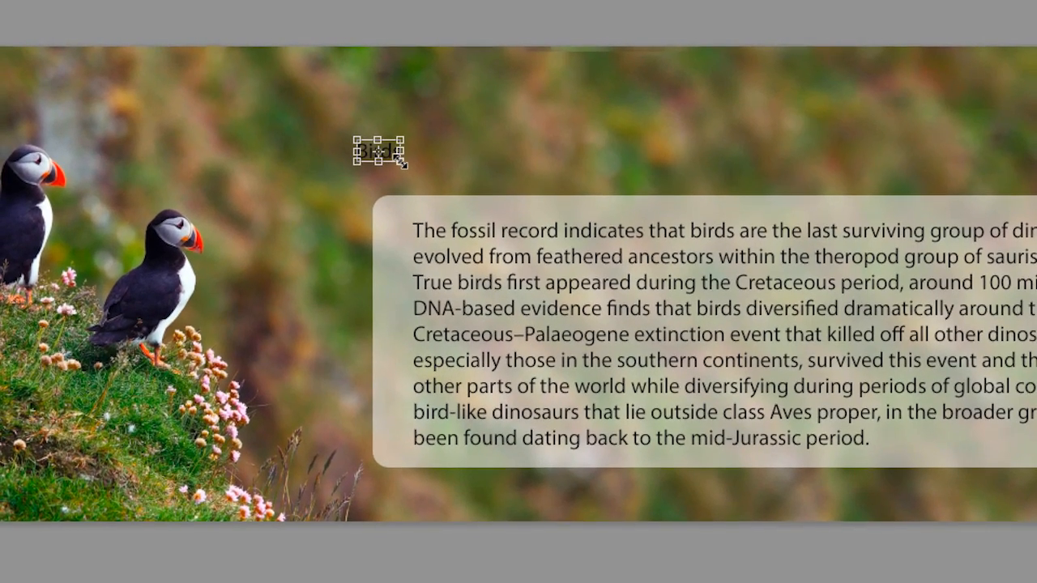
pyautogui.moveTo(405, 162); pyautogui.dragTo(540, 219)
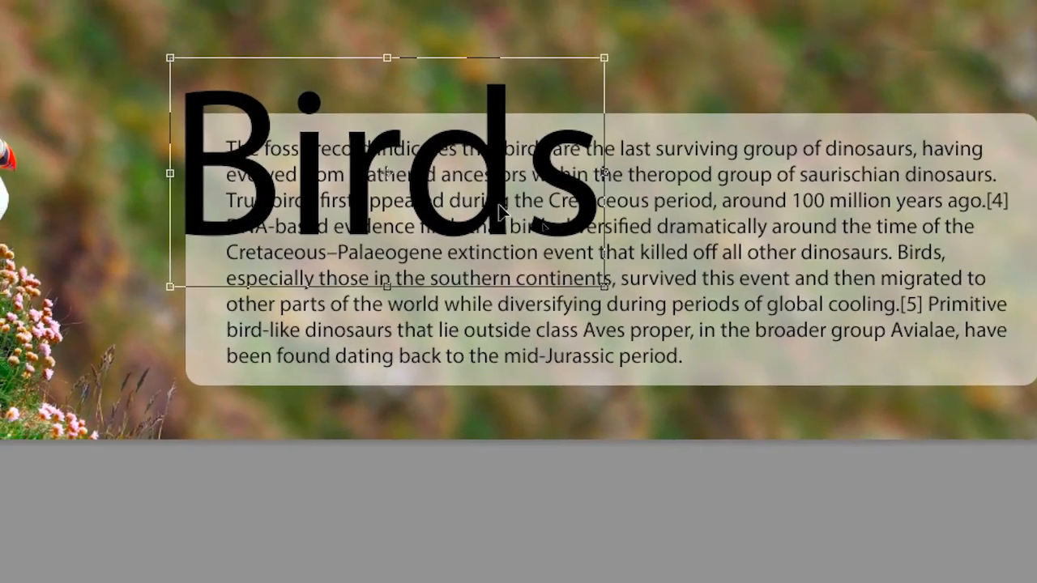
pyautogui.moveTo(416, 183); pyautogui.dragTo(356, 68)
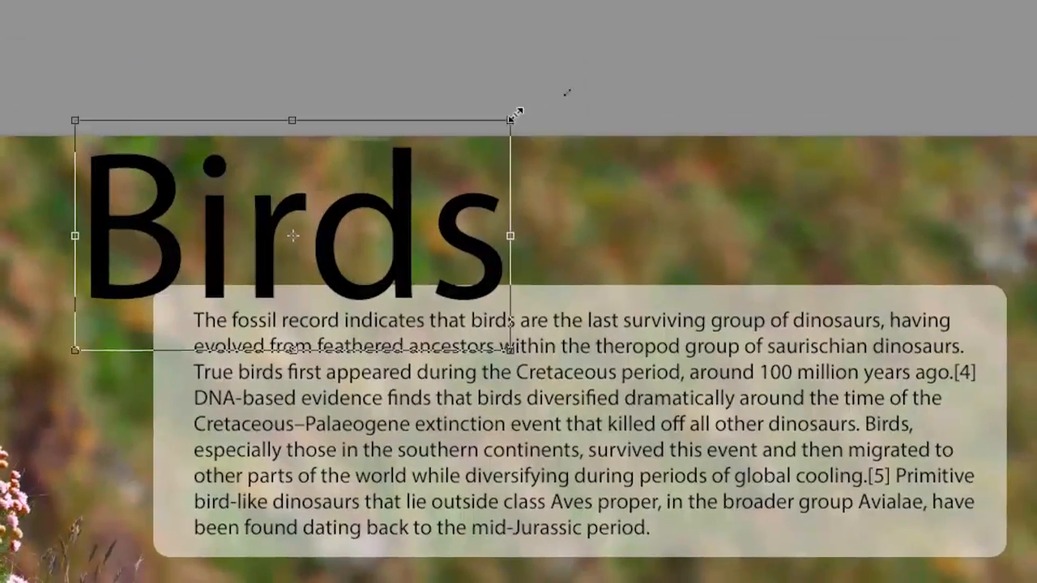
pyautogui.moveTo(516, 114); pyautogui.dragTo(461, 153)
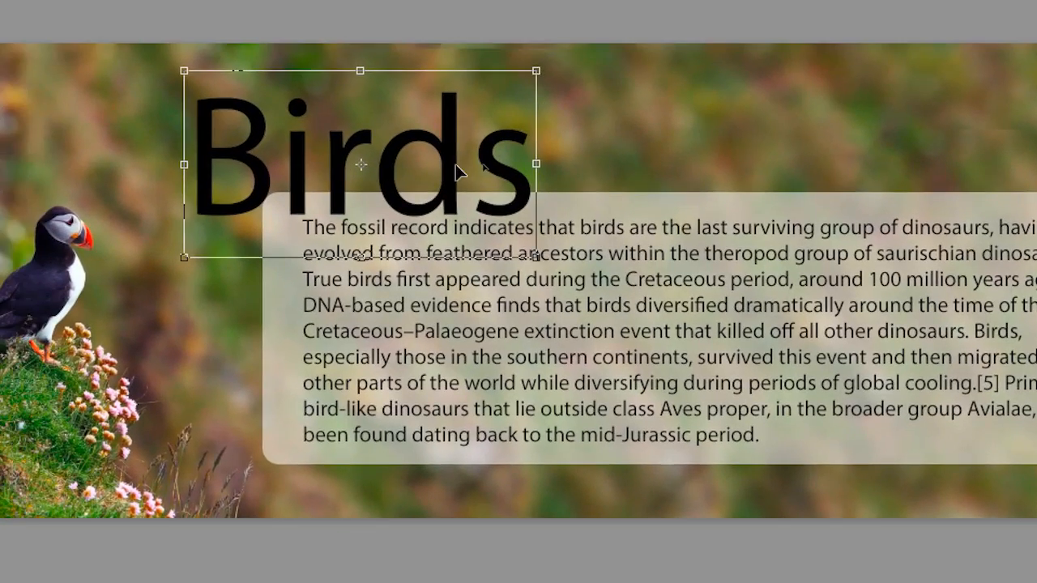
pyautogui.moveTo(382, 231); pyautogui.dragTo(371, 216)
pyautogui.moveTo(451, 165); pyautogui.dragTo(462, 166)
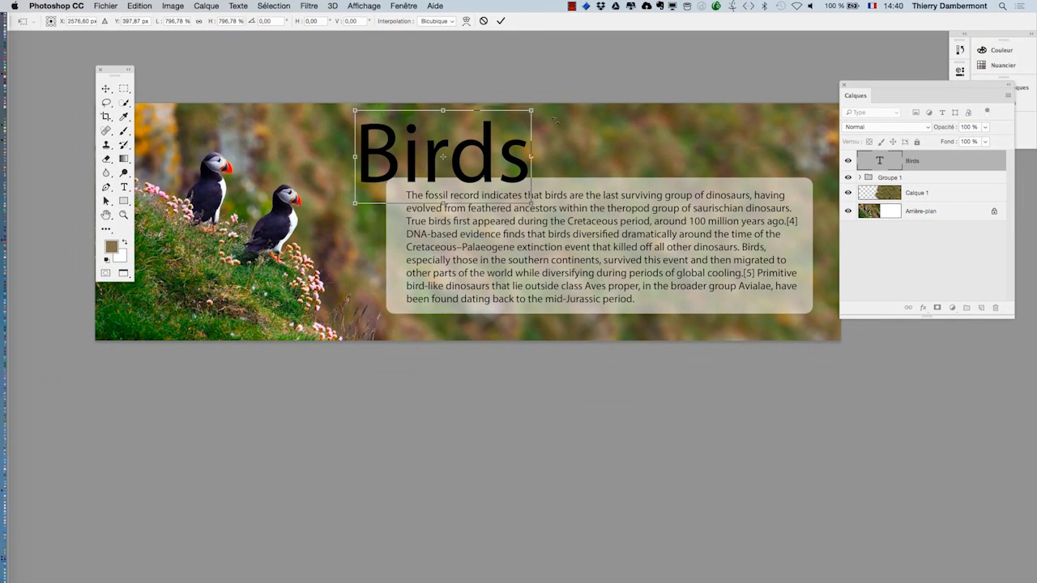
pyautogui.click(500, 22)
# Save the document as "Puffin-Birds-Wallpaper - AJOUT DE ZONE - 03.psd" in Photoshop format with layers and maximum compatibility.
pyautogui.click(105, 5)
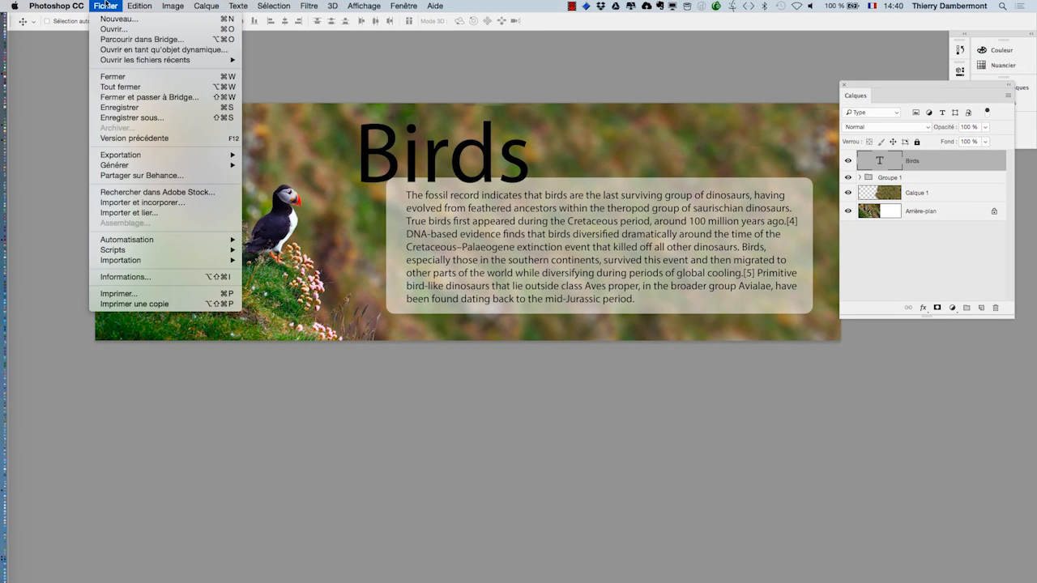
pyautogui.click(155, 108)
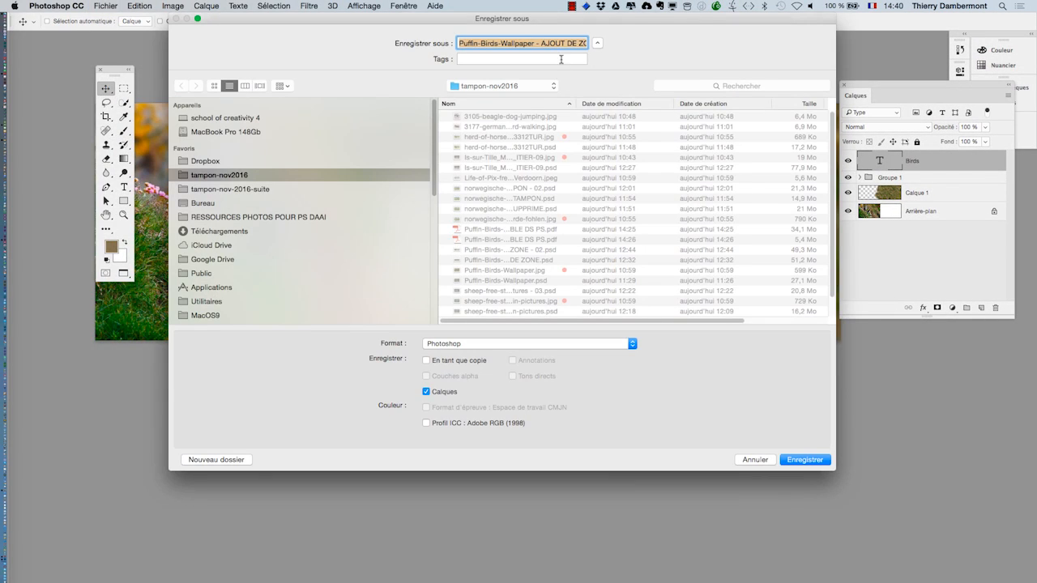
pyautogui.click(564, 44)
pyautogui.press('Right')
pyautogui.press('Right')
pyautogui.press('Right')
pyautogui.press('Right')
pyautogui.press('Right')
pyautogui.press('Right')
pyautogui.press('Right')
pyautogui.press('Right')
pyautogui.press('Right')
pyautogui.press('Right')
pyautogui.press('Right')
pyautogui.press('Right')
pyautogui.press('Right')
pyautogui.press('Right')
pyautogui.press('Right')
pyautogui.press('Right')
pyautogui.press('Right')
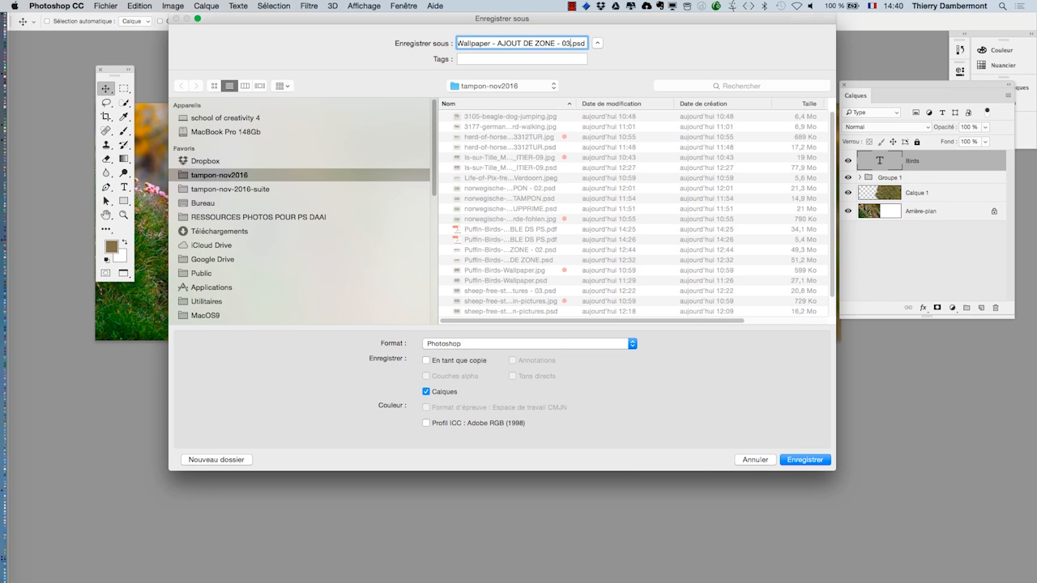
pyautogui.write('3')
pyautogui.click(805, 459)
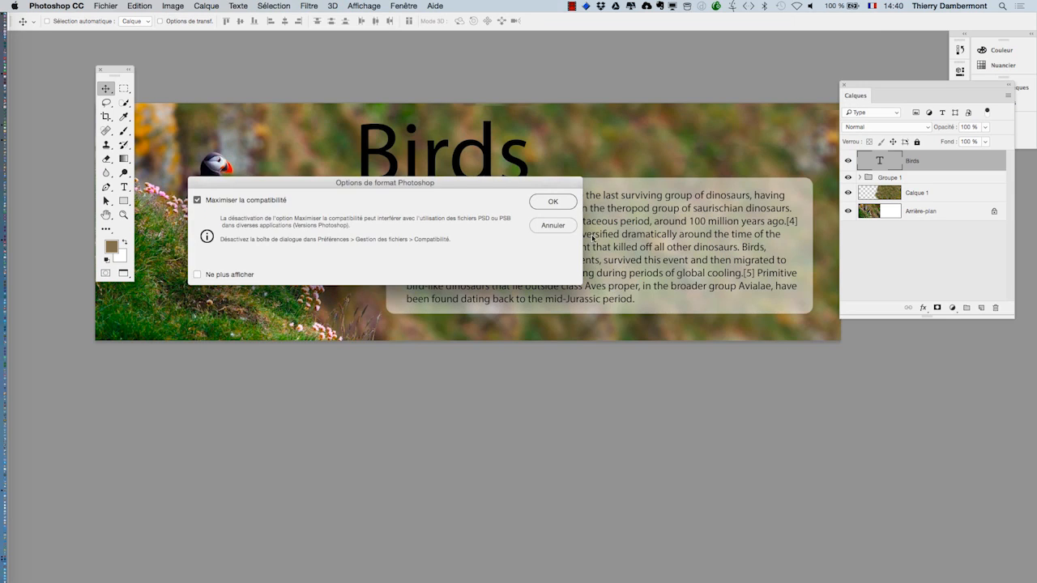
pyautogui.click(552, 202)
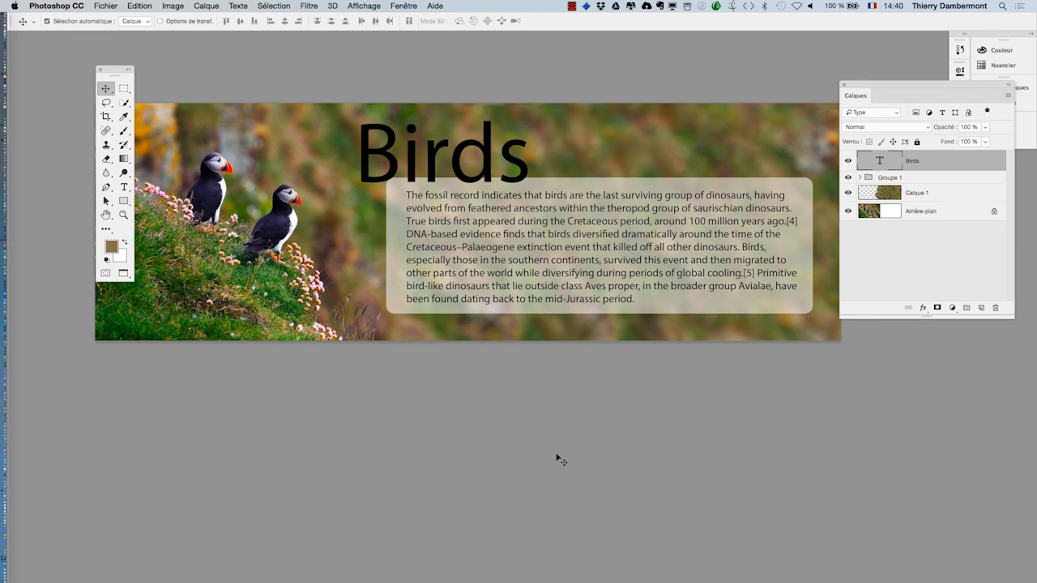
# Display the character formatting settings and place them over the image beside the Birds title.
pyautogui.click(405, 5)
pyautogui.click(428, 127)
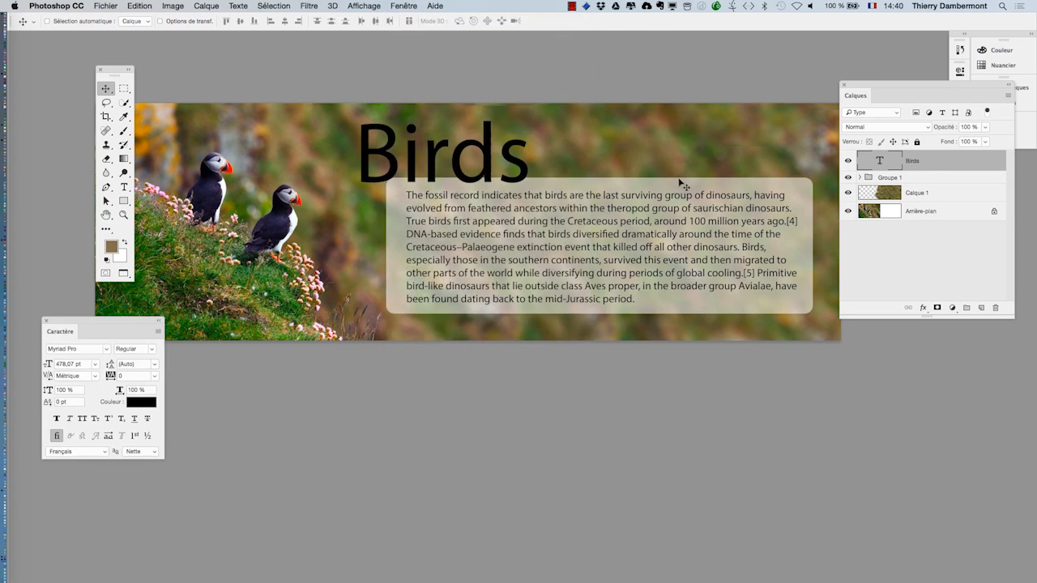
pyautogui.moveTo(93, 327); pyautogui.dragTo(678, 116)
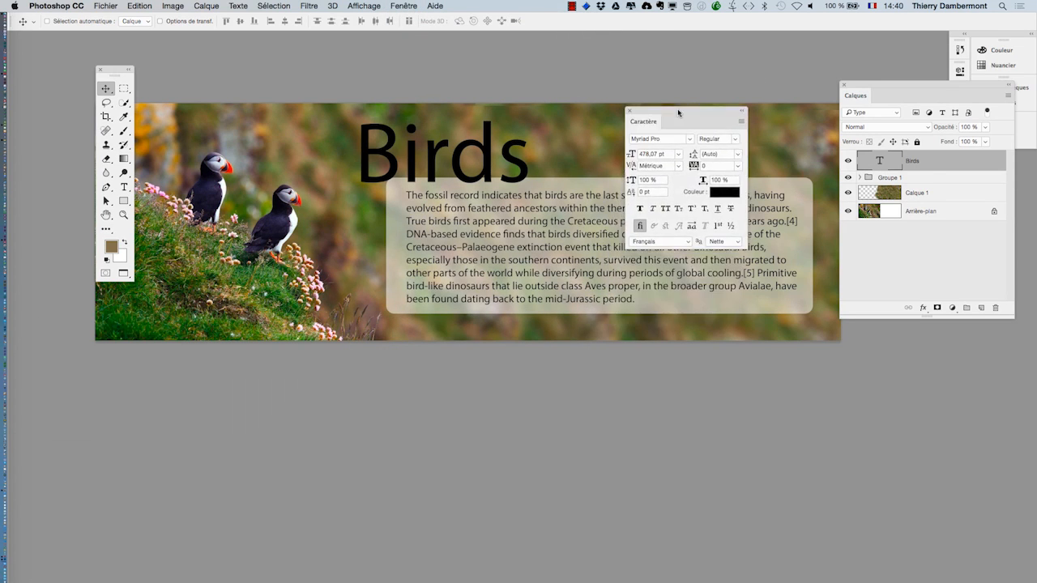
# Preview successive fonts on the Birds title, from Abadi MT Condensed through Arno Pro and Bank Gothic to Bauhaus 93.
pyautogui.click(674, 137)
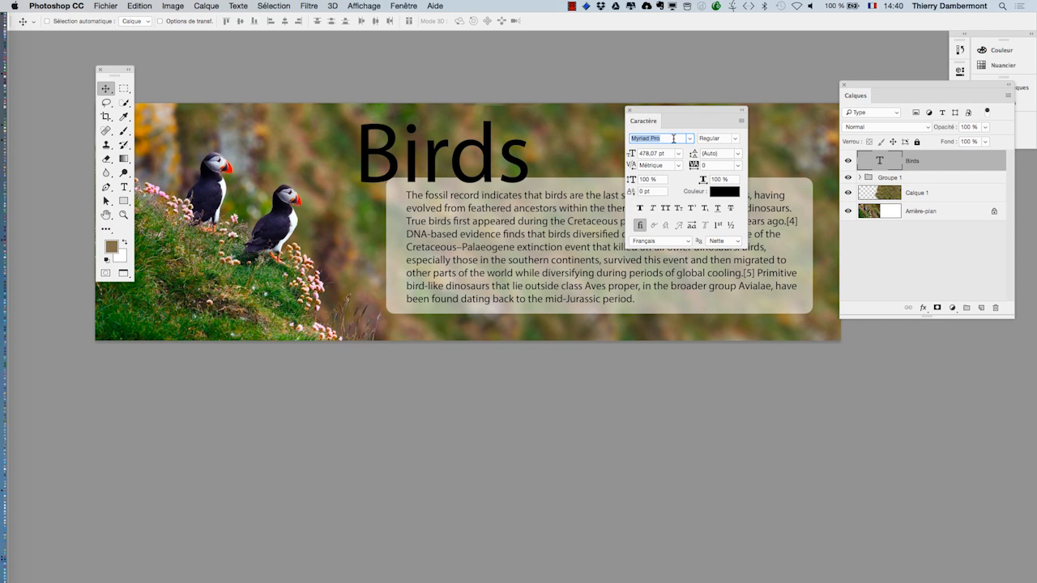
pyautogui.press('Down')
pyautogui.press('Down')
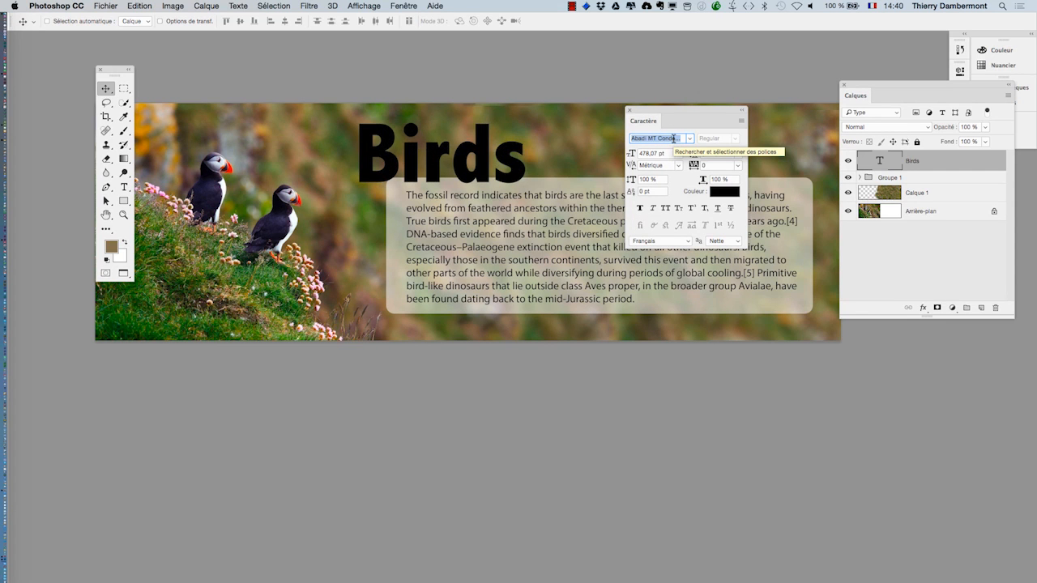
pyautogui.press('Down')
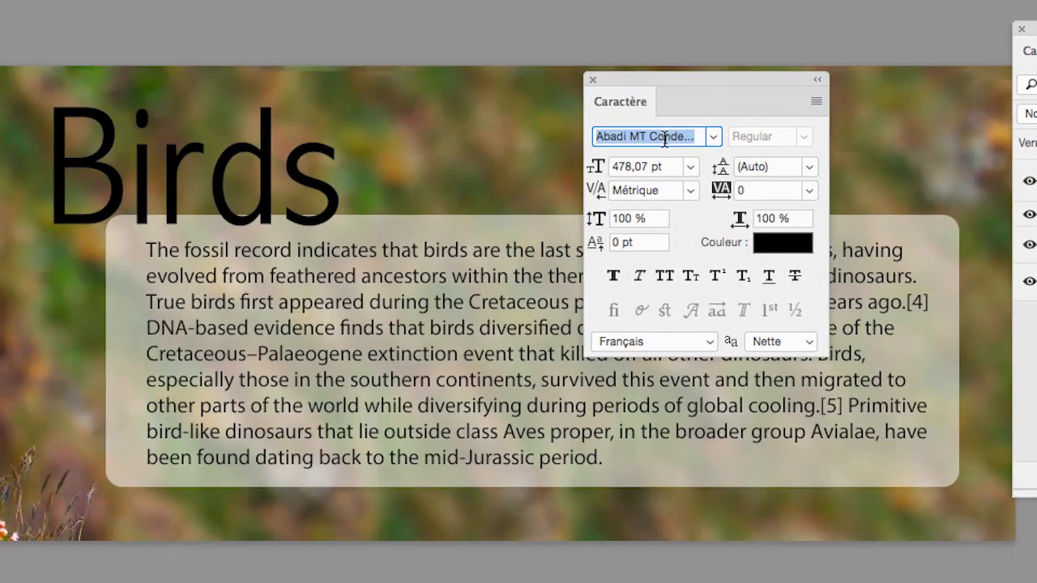
pyautogui.press('Down')
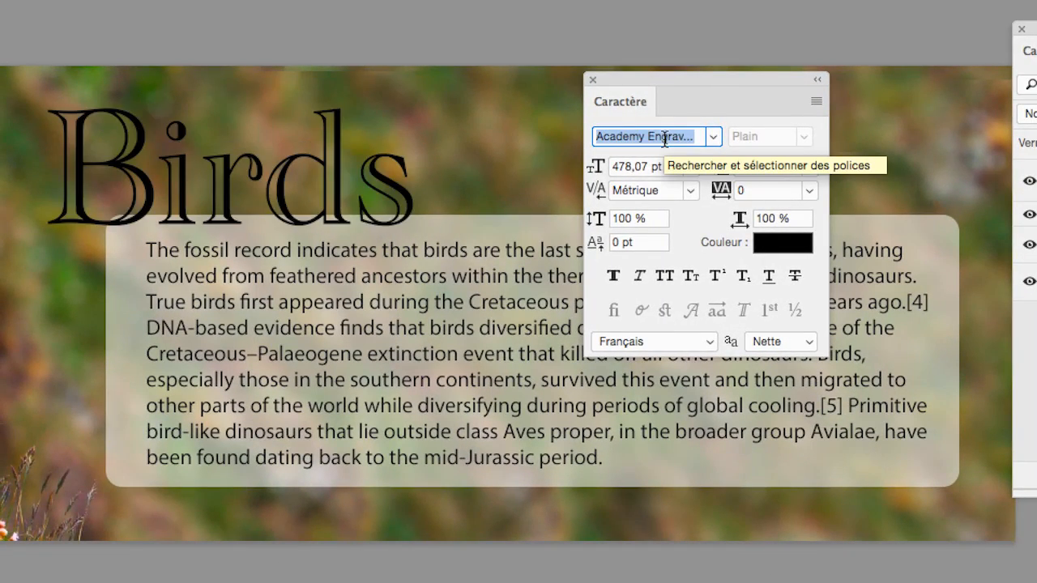
pyautogui.press('Down')
pyautogui.press('Down')
pyautogui.press('Down')
pyautogui.press('Down')
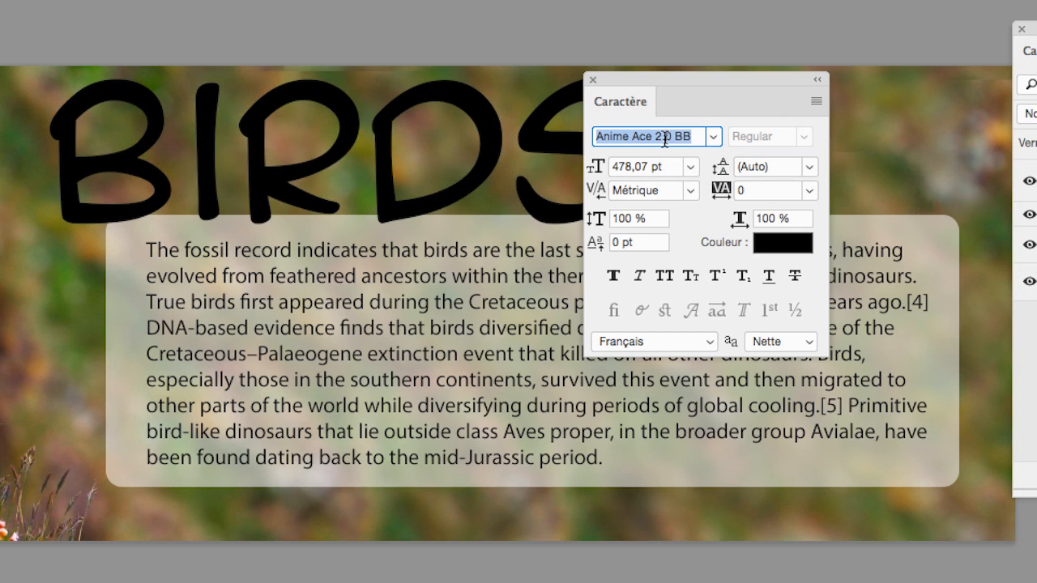
pyautogui.press('Down')
pyautogui.press('Down')
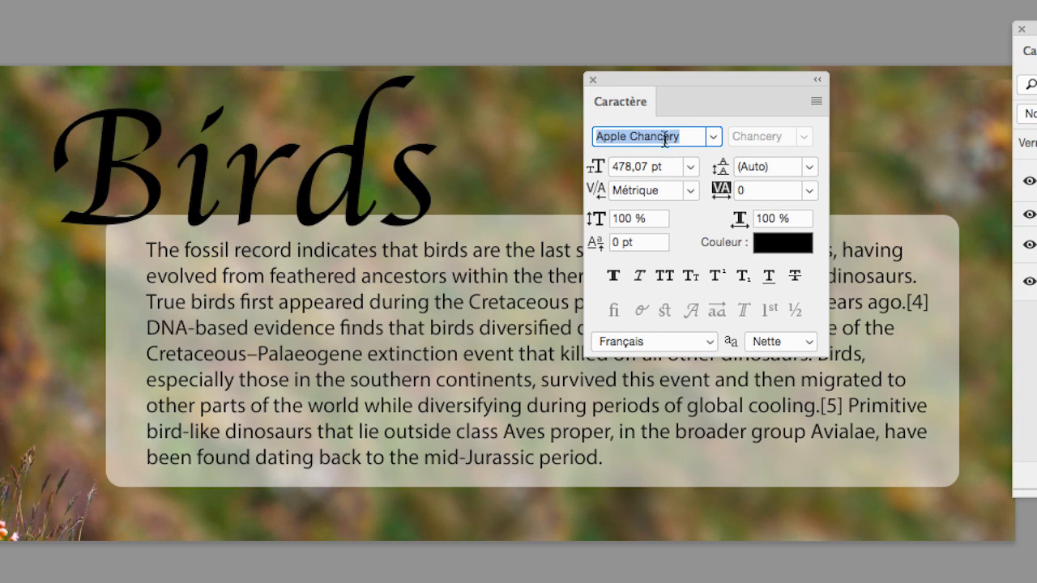
pyautogui.press('Down')
pyautogui.press('Down')
pyautogui.press('Down')
pyautogui.press('Down')
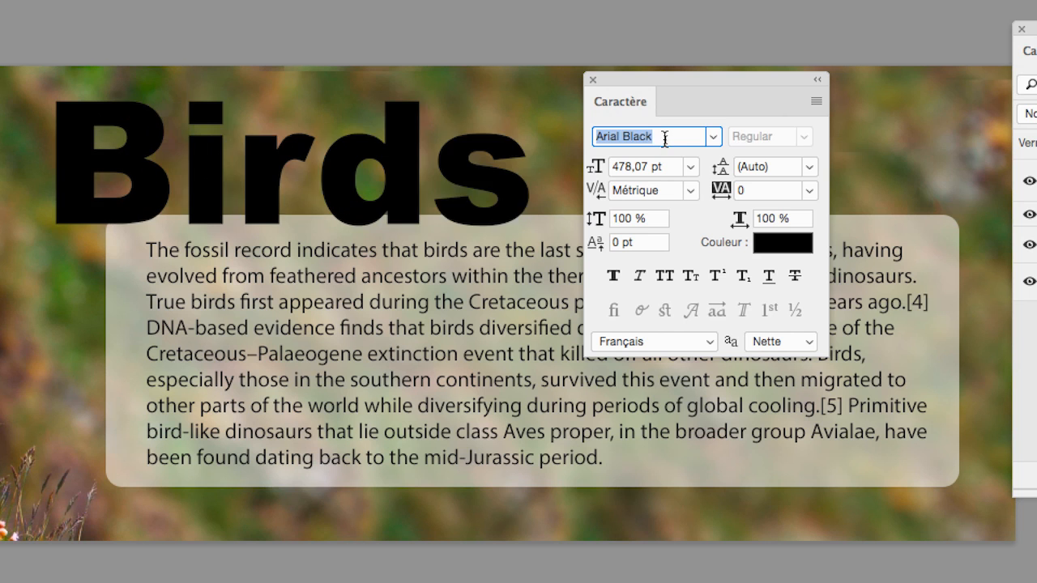
pyautogui.press('Down')
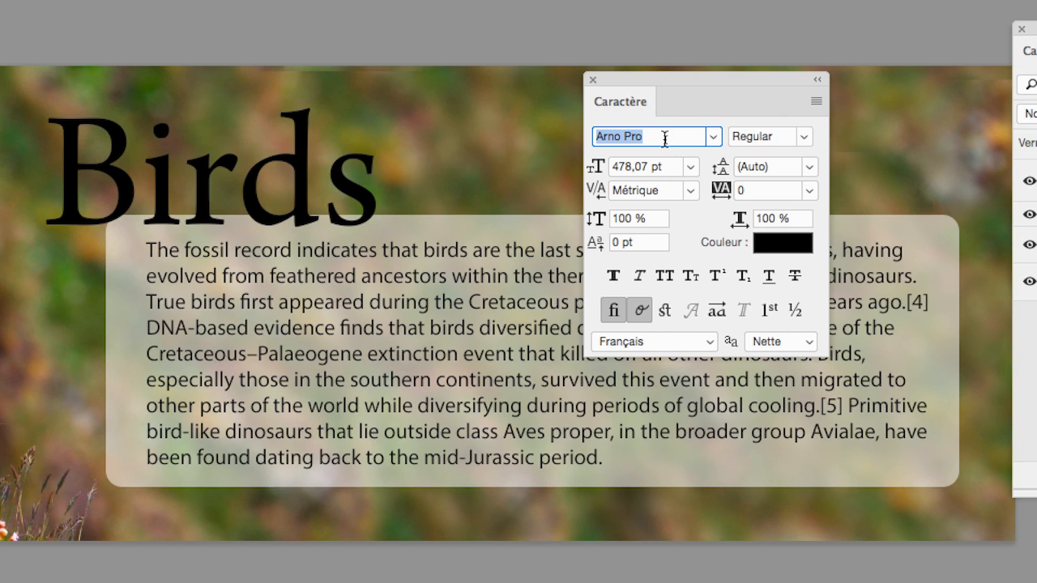
pyautogui.press('Up')
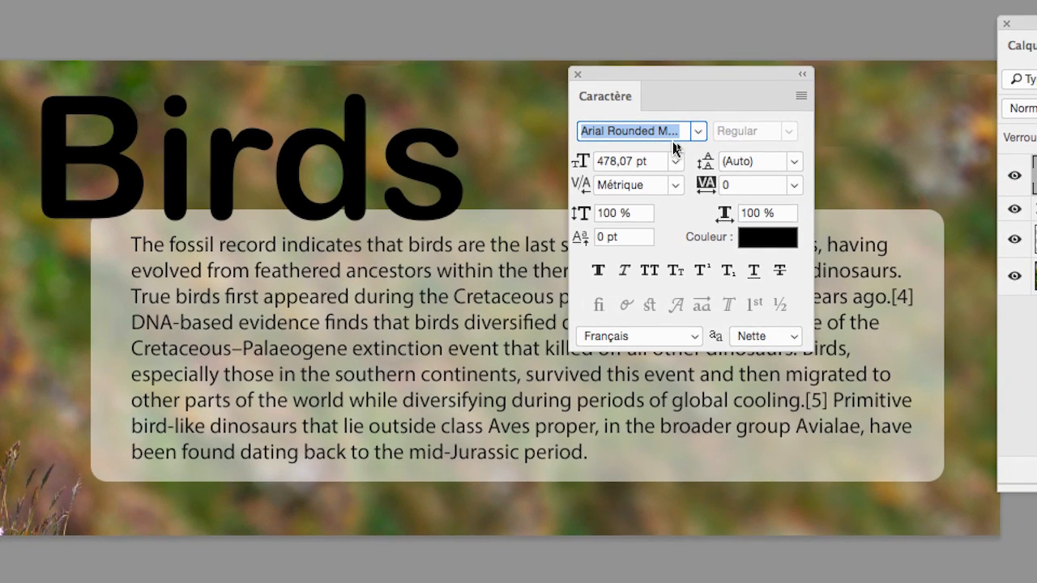
pyautogui.press('Down')
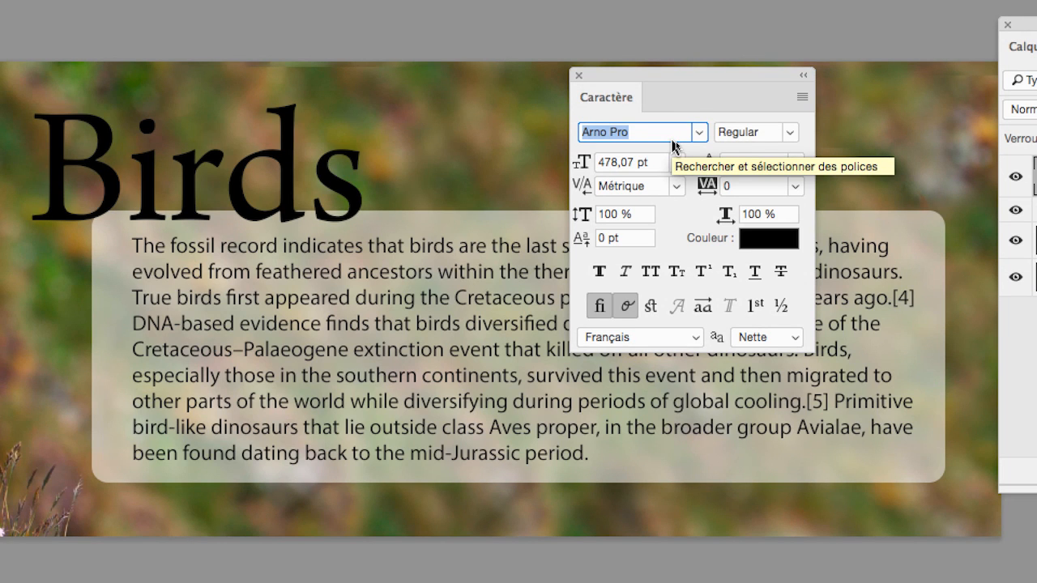
pyautogui.press('Down')
pyautogui.press('Down')
pyautogui.press('Down')
pyautogui.press('Down')
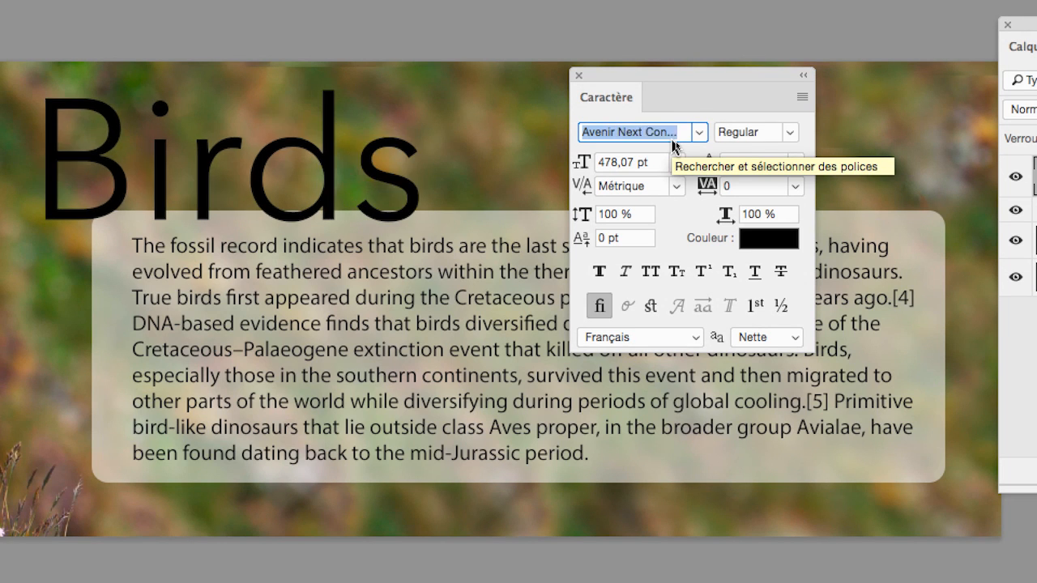
pyautogui.press('Down')
pyautogui.press('Down')
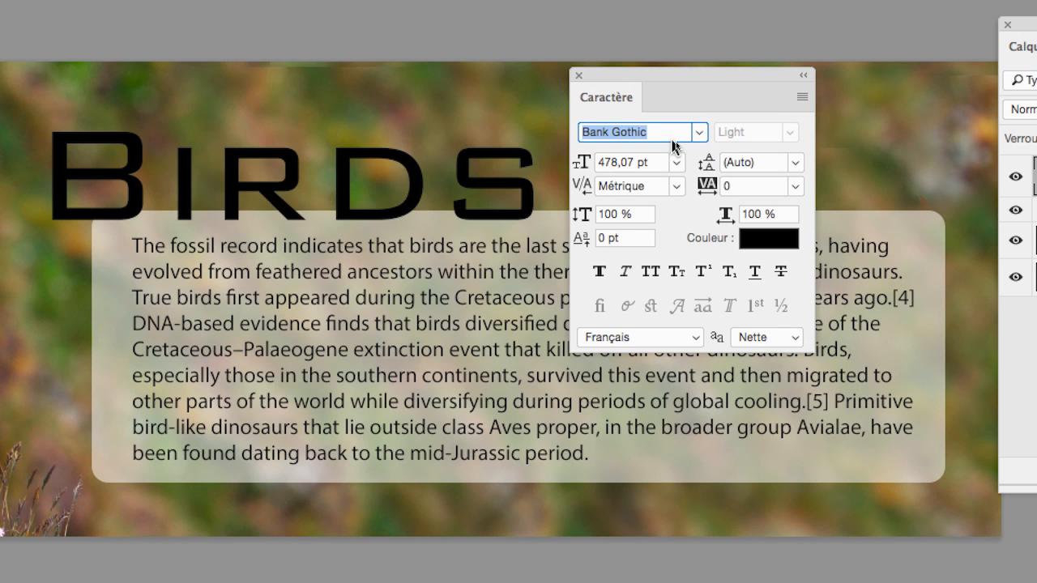
pyautogui.press('Down')
pyautogui.press('Down')
pyautogui.press('Down')
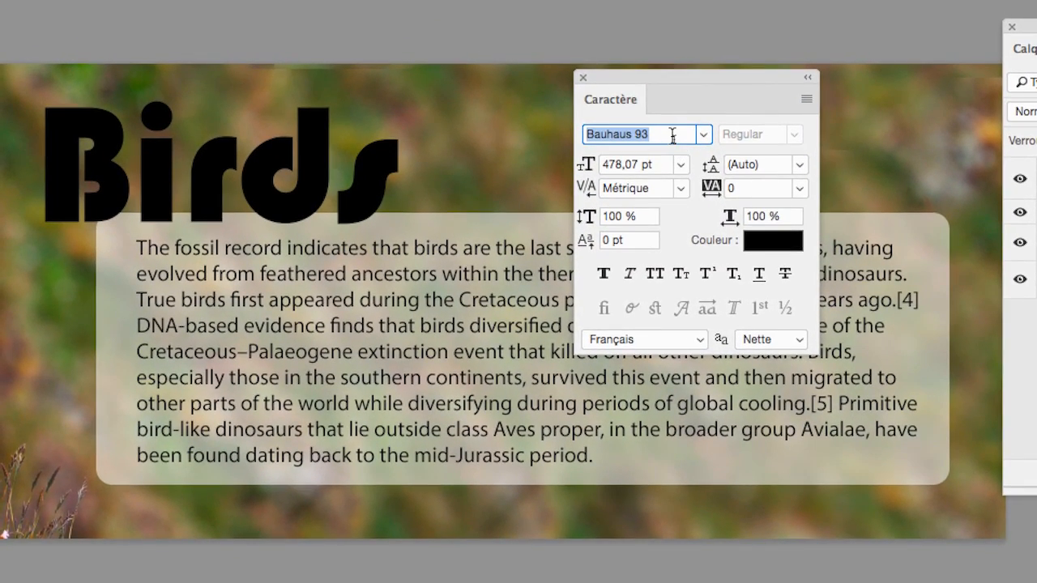
# Set the Birds title's font to Arial Bold.
pyautogui.write('arial')
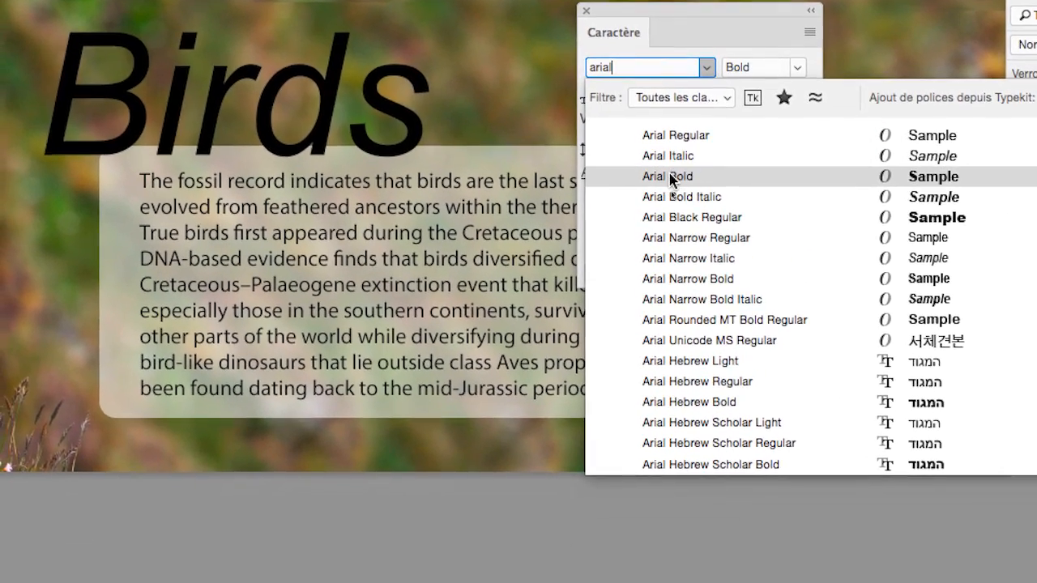
pyautogui.click(669, 177)
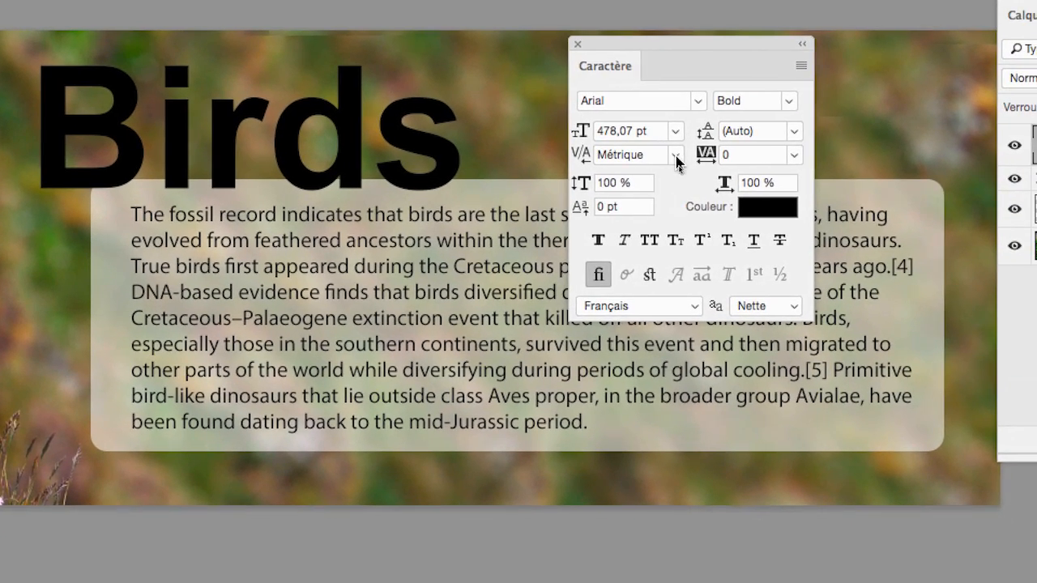
# Set the Birds title's kerning to Optique.
pyautogui.click(696, 189)
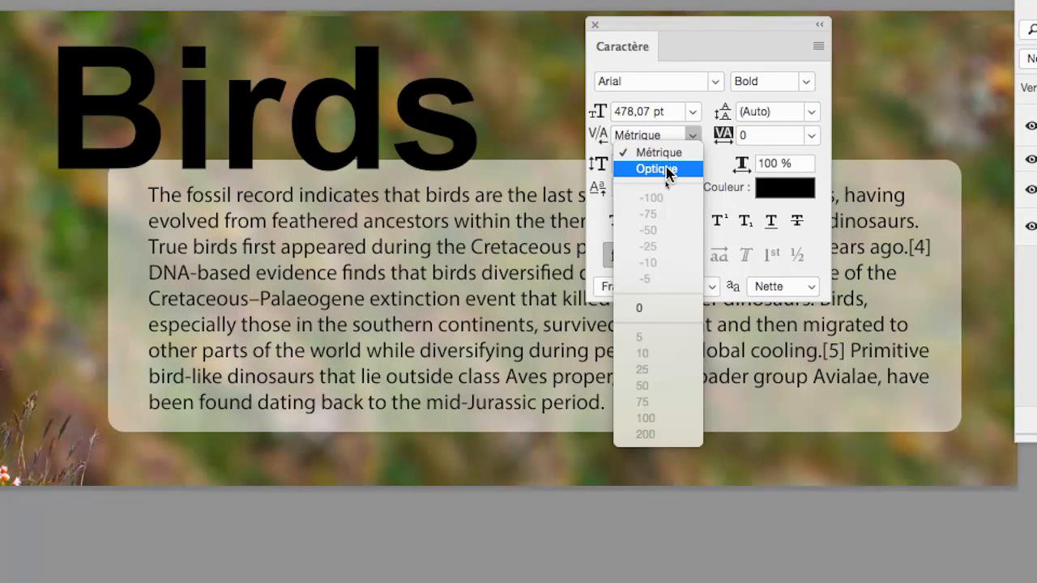
pyautogui.click(666, 168)
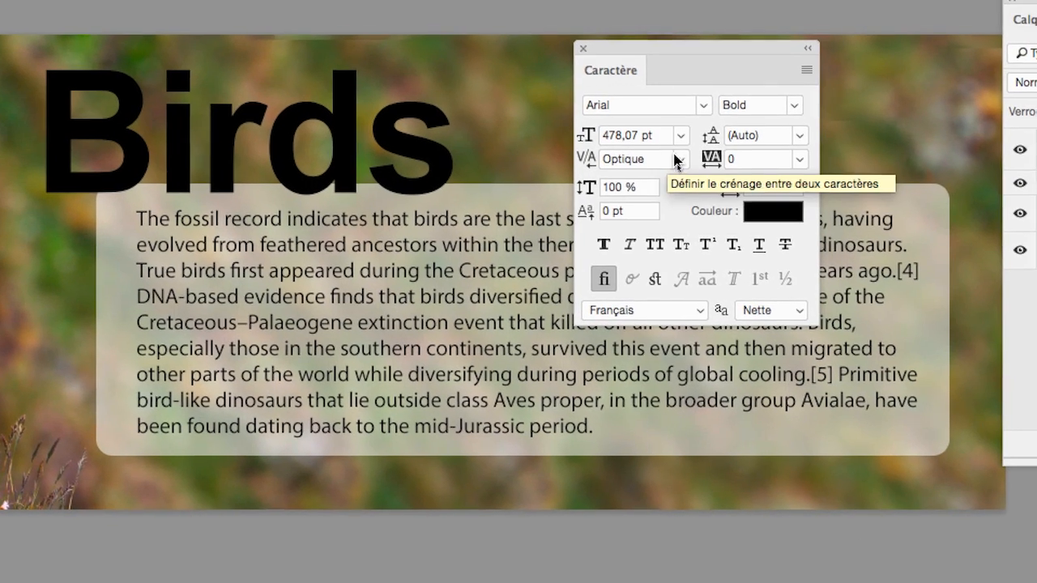
pyautogui.click(687, 136)
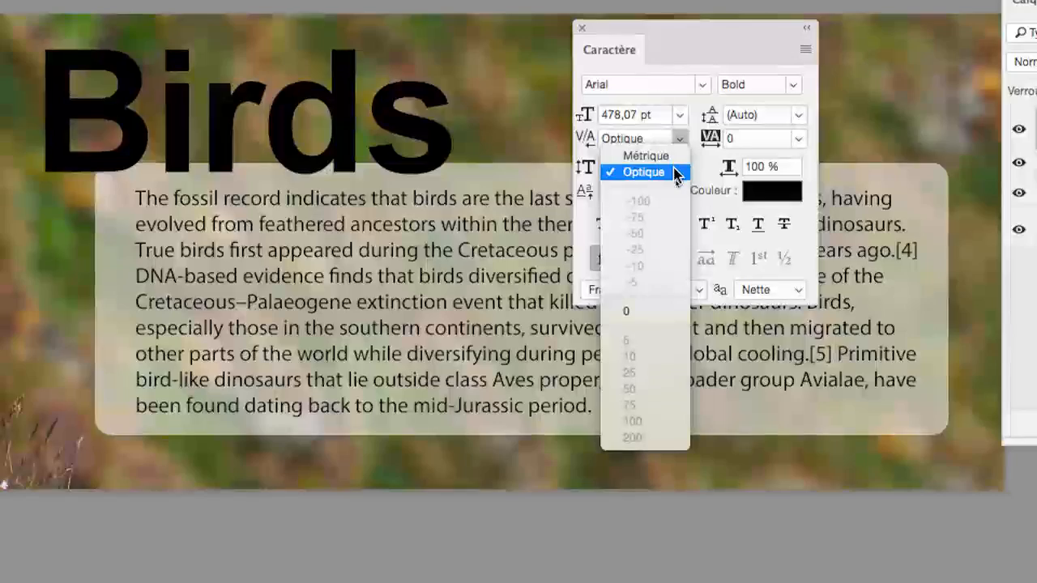
pyautogui.click(674, 172)
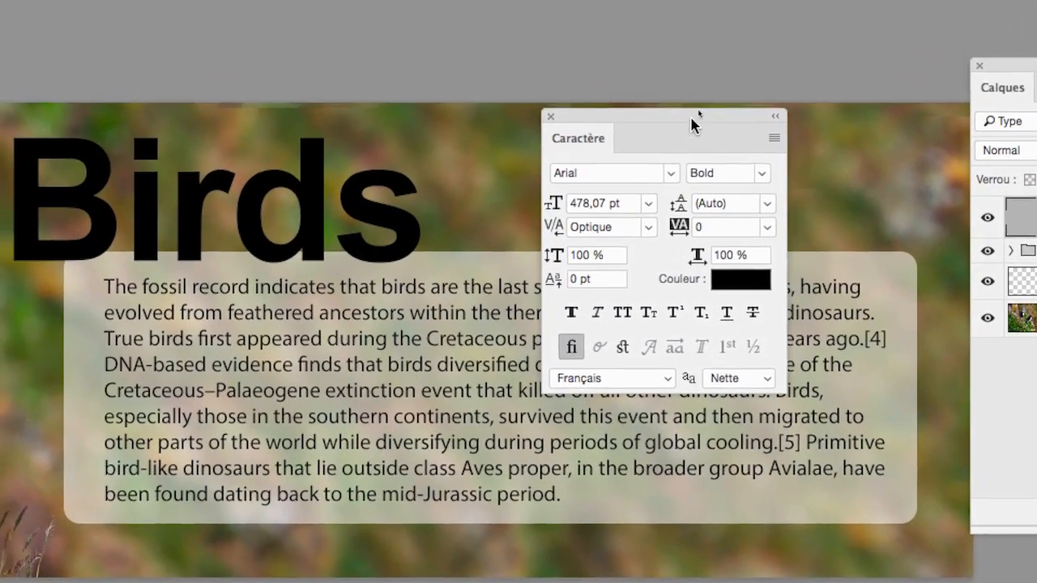
# Move the character settings closer to the Birds title and set its tracking to 10.
pyautogui.moveTo(711, 45); pyautogui.dragTo(639, 24)
pyautogui.moveTo(662, 116); pyautogui.dragTo(654, 109)
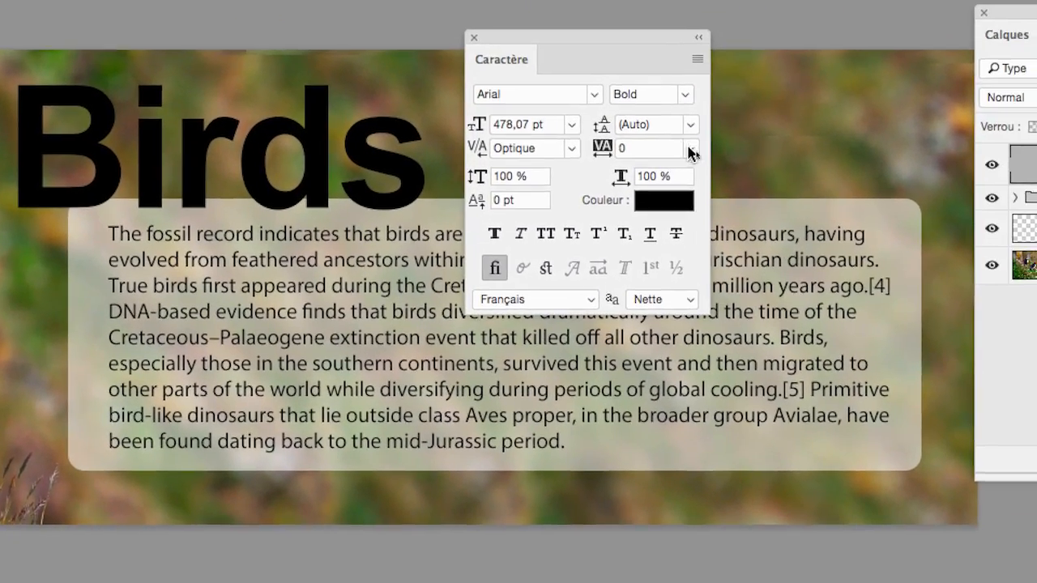
pyautogui.click(737, 216)
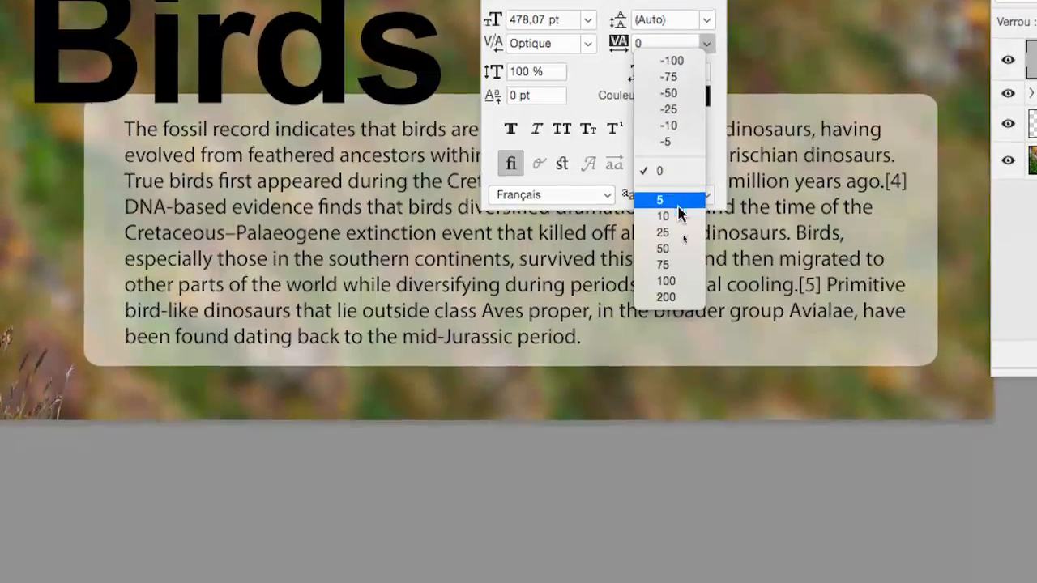
pyautogui.click(677, 292)
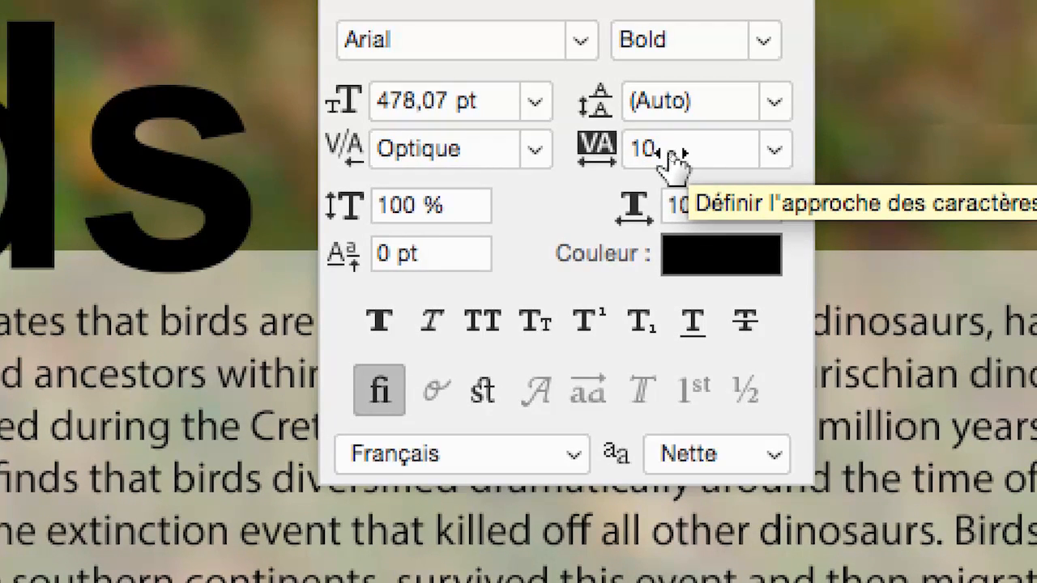
# Try tracking values between -90 and 90 on the Birds title, set it to 30, and move the character settings clear of the title.
pyautogui.moveTo(666, 156); pyautogui.dragTo(672, 152)
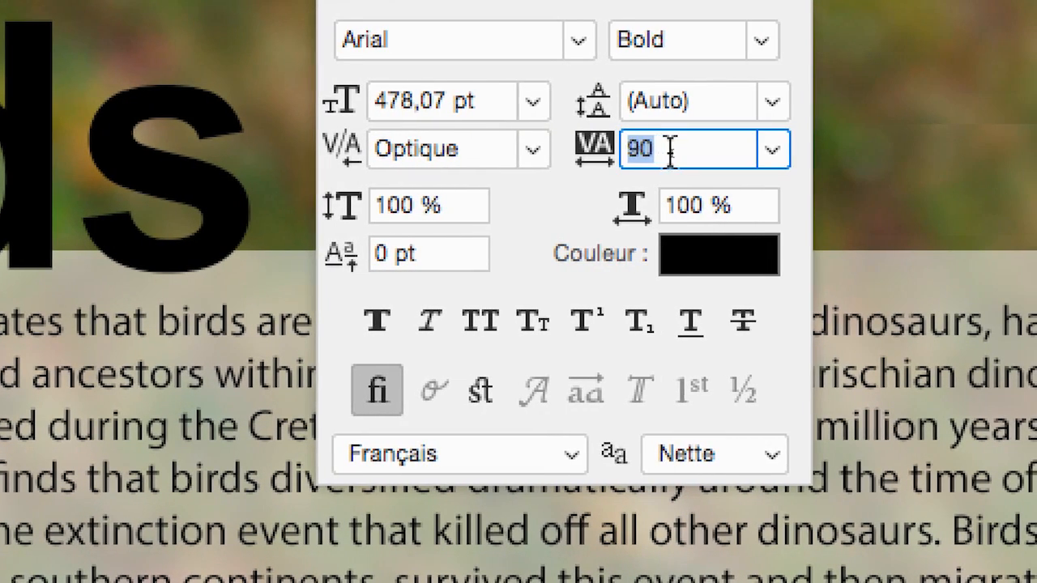
pyautogui.scroll(8, 671, 151)
pyautogui.scroll(-20, 668, 151)
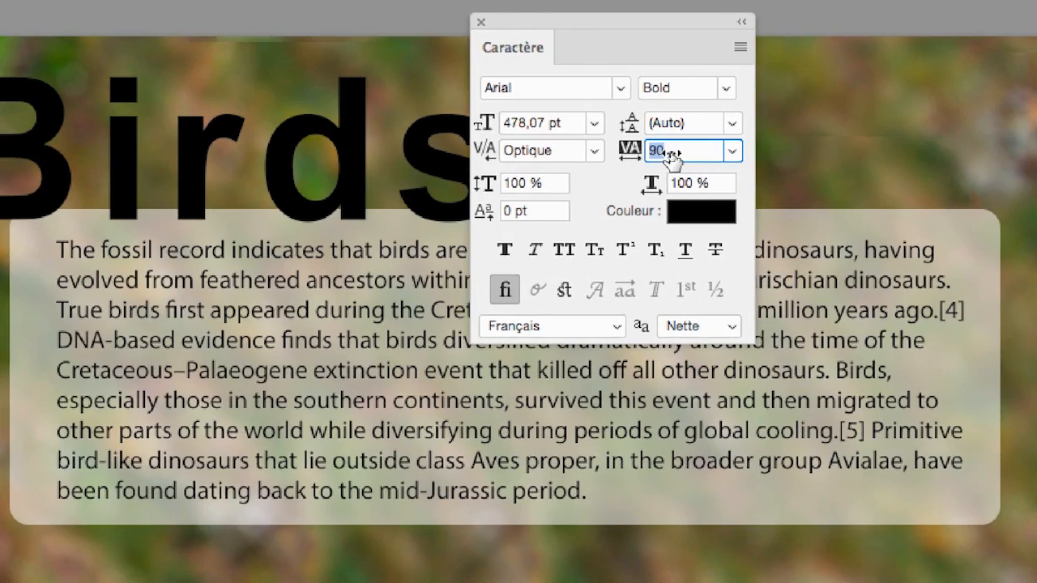
pyautogui.write('-10')
pyautogui.press('Return')
pyautogui.scroll(-12, 669, 159)
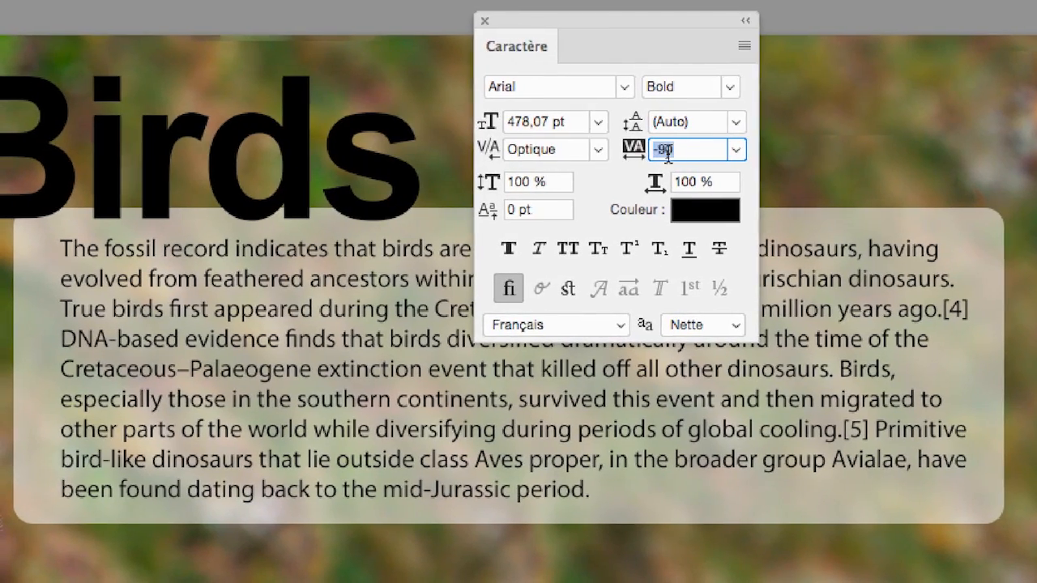
pyautogui.scroll(20, 671, 157)
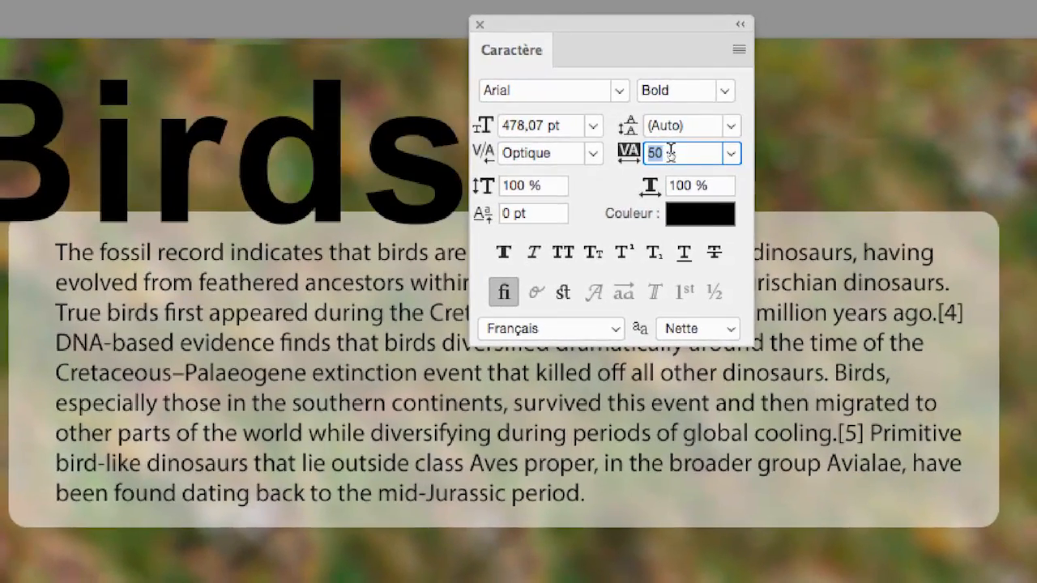
pyautogui.scroll(-8, 671, 157)
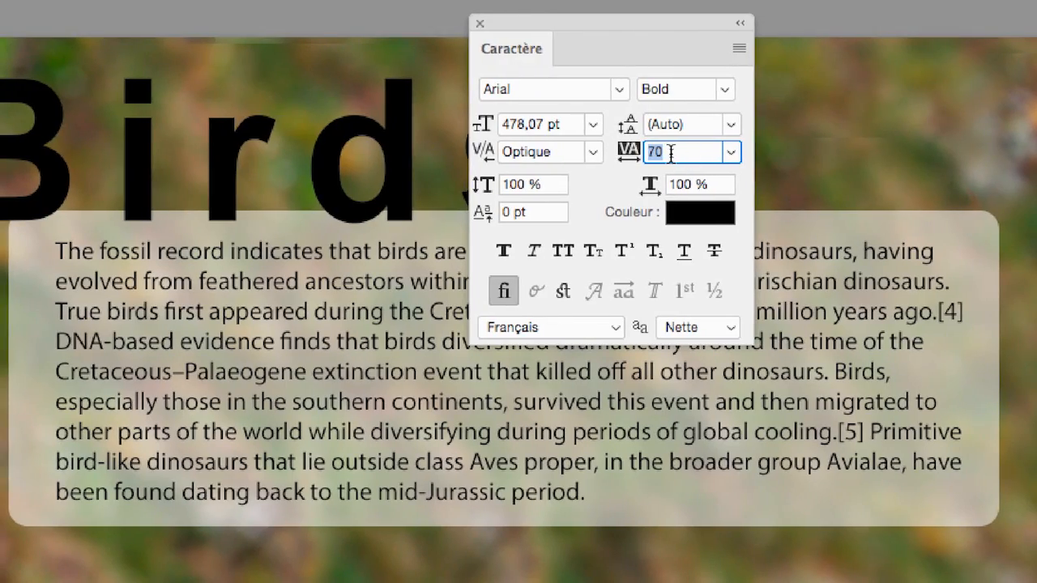
pyautogui.scroll(-12, 669, 154)
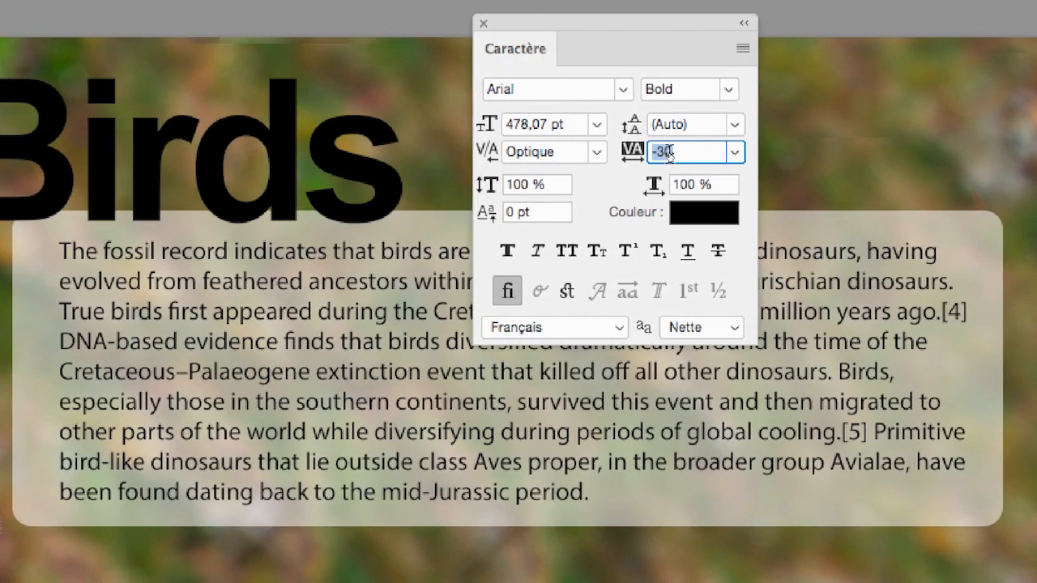
pyautogui.scroll(8, 670, 153)
pyautogui.scroll(-4, 668, 153)
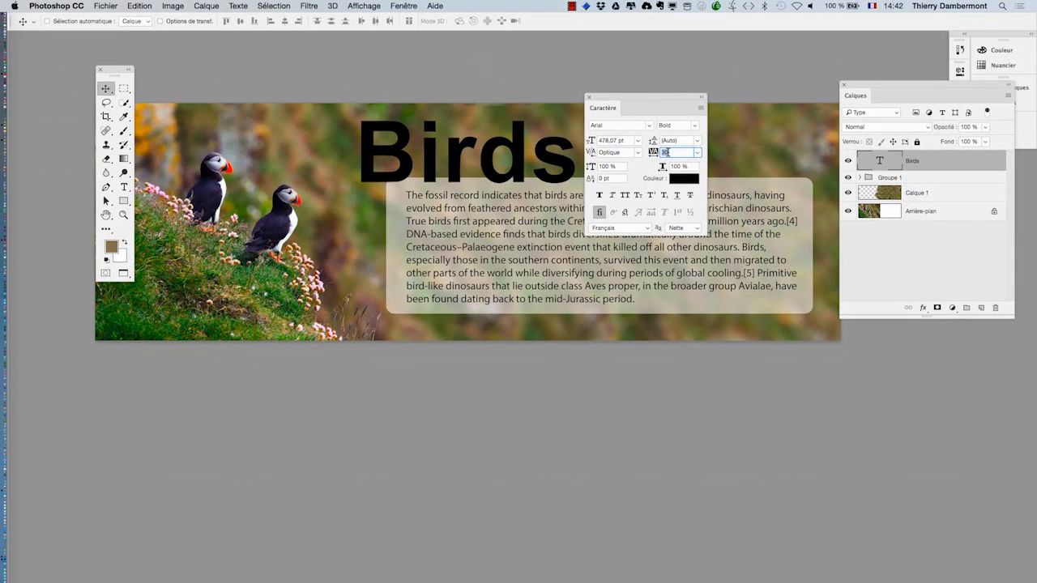
pyautogui.moveTo(620, 97); pyautogui.dragTo(729, 69)
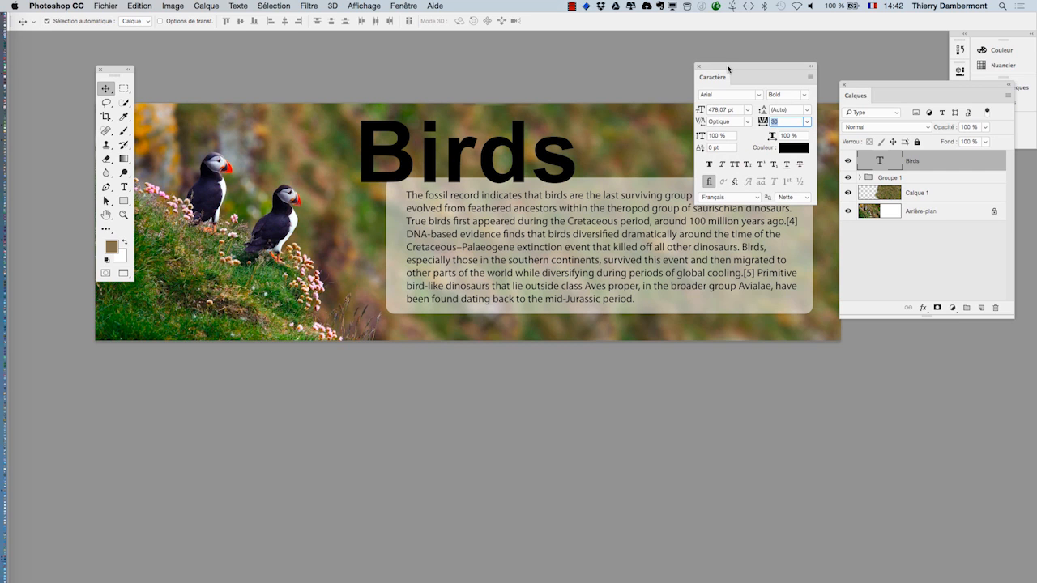
# Save the document as "Puffin-Birds-Wallpaper - AJOUT DE ZONE - 04.psd" in Photoshop format with layers.
pyautogui.click(104, 6)
pyautogui.click(156, 119)
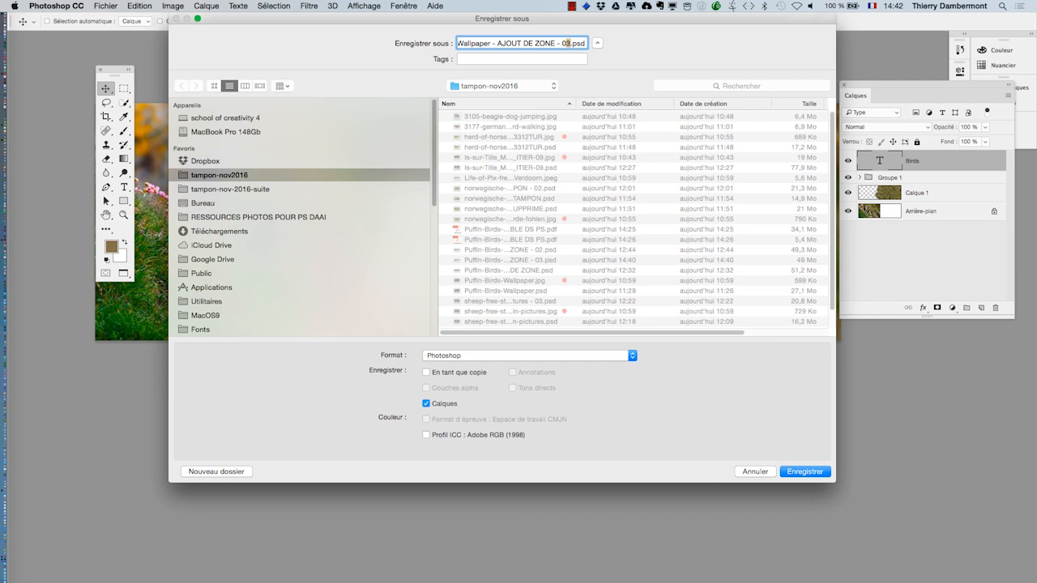
pyautogui.press('Return')
pyautogui.click(551, 202)
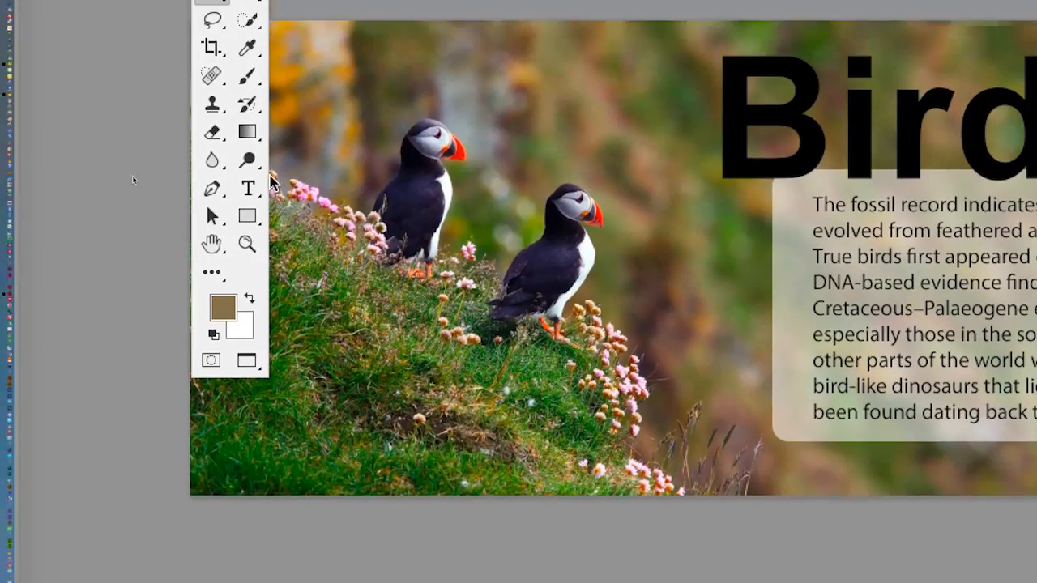
# Try red, pink and colours sampled from the puffin photo as the Birds title's text colour, and discard the choice.
pyautogui.click(248, 188)
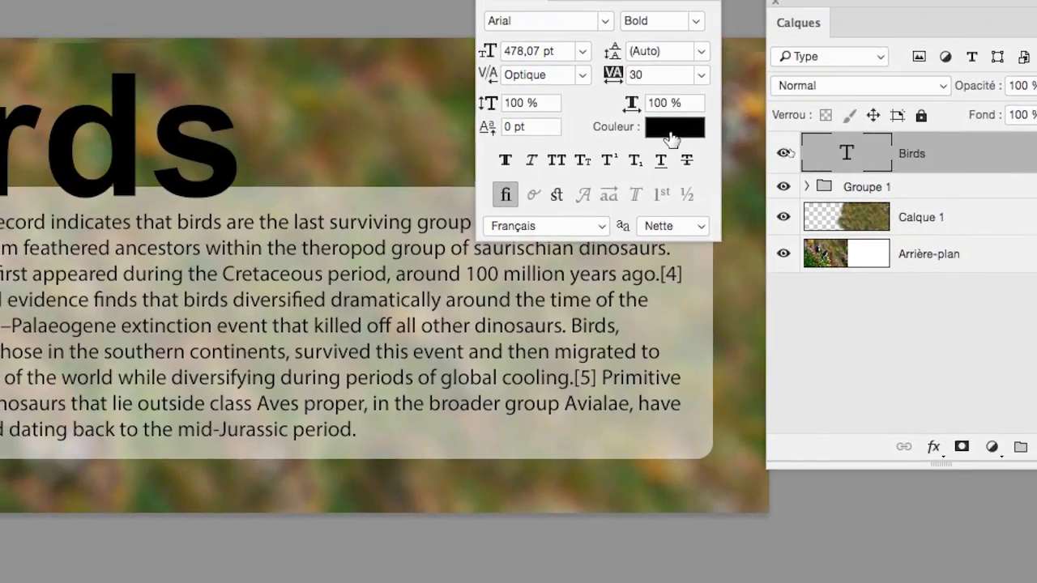
pyautogui.click(671, 130)
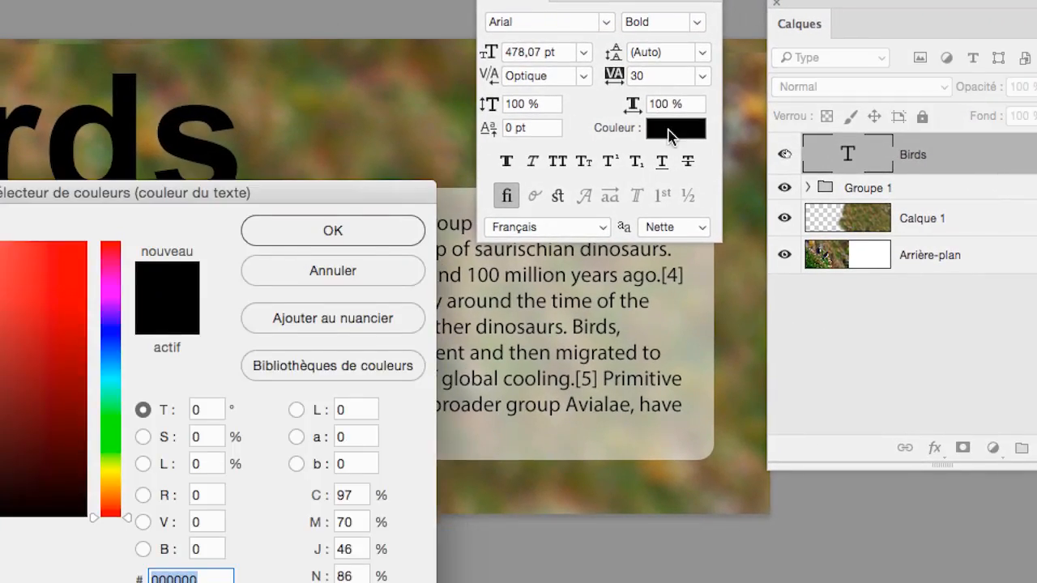
pyautogui.click(445, 180)
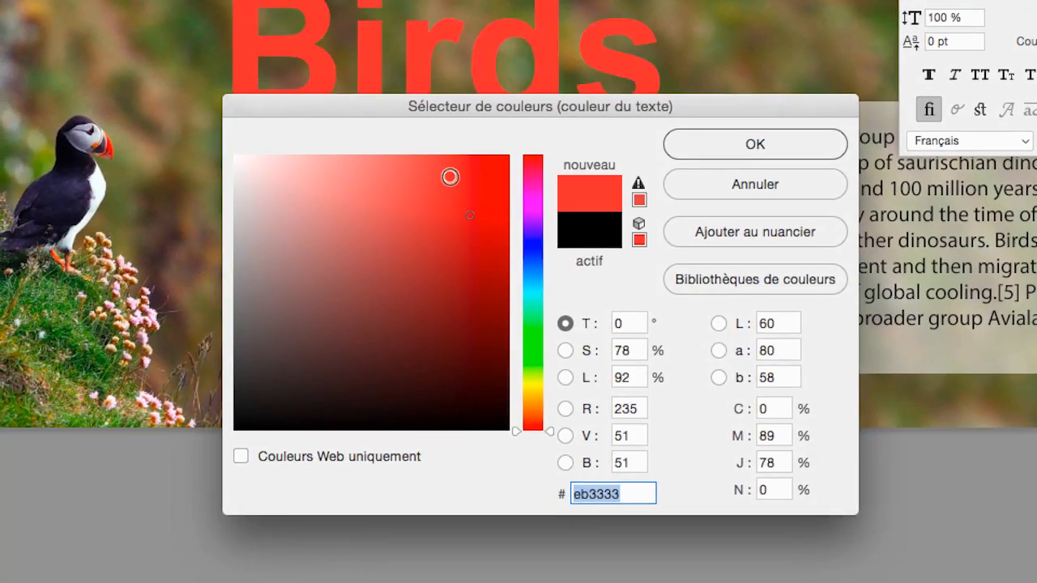
pyautogui.click(335, 182)
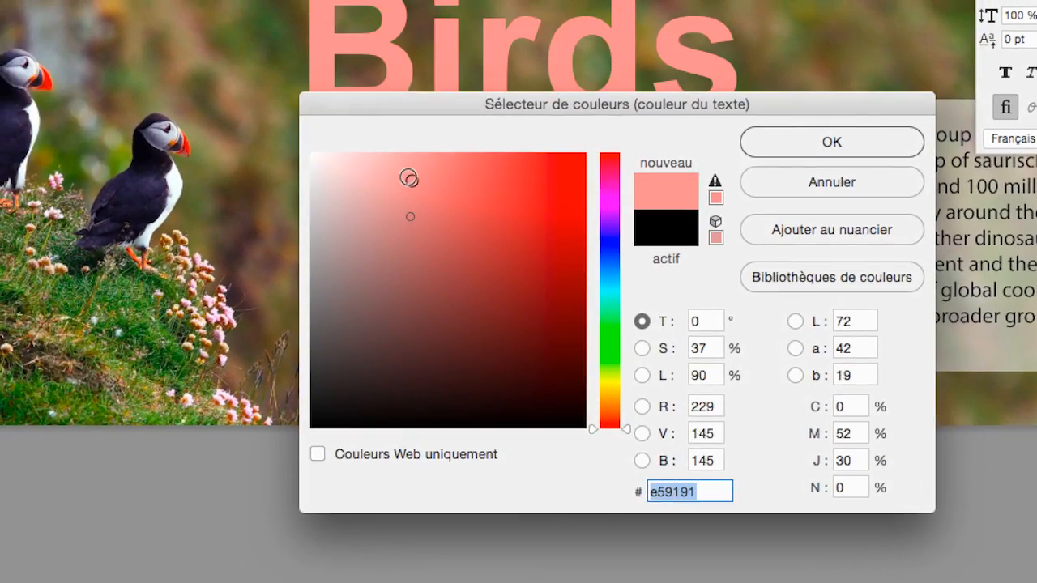
pyautogui.click(99, 51)
pyautogui.click(317, 164)
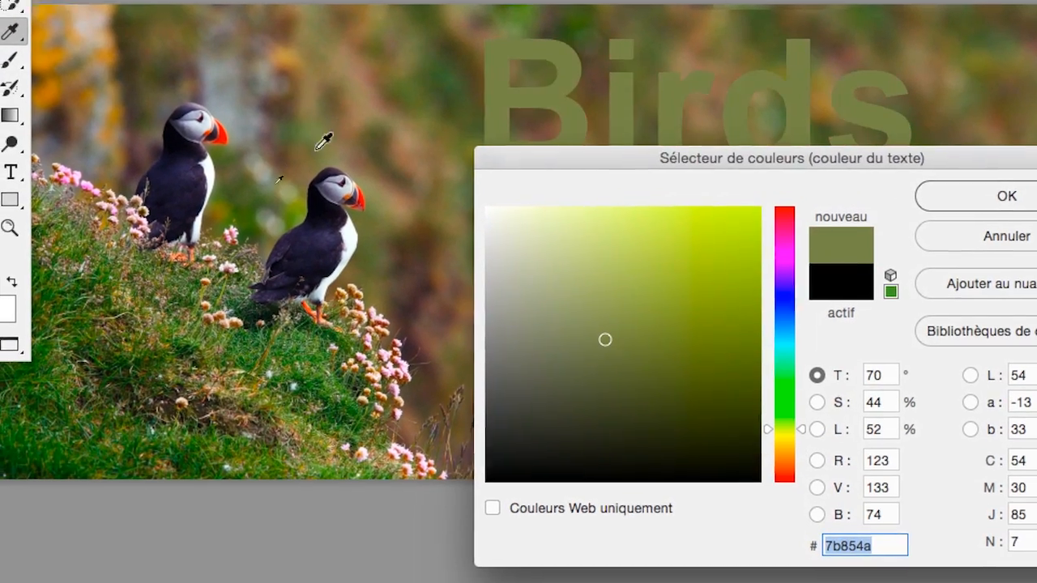
pyautogui.click(321, 226)
pyautogui.click(339, 165)
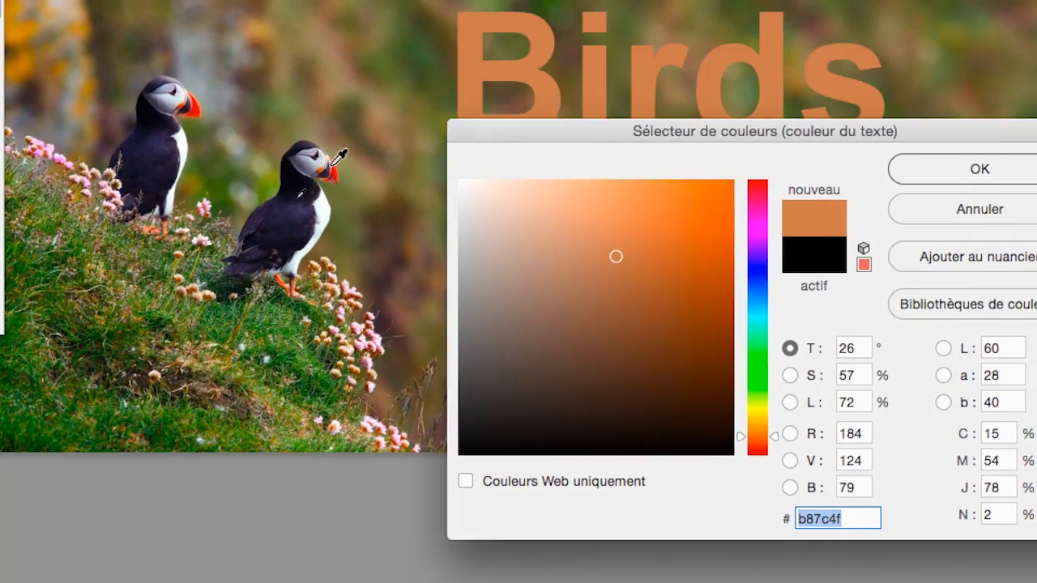
pyautogui.click(346, 174)
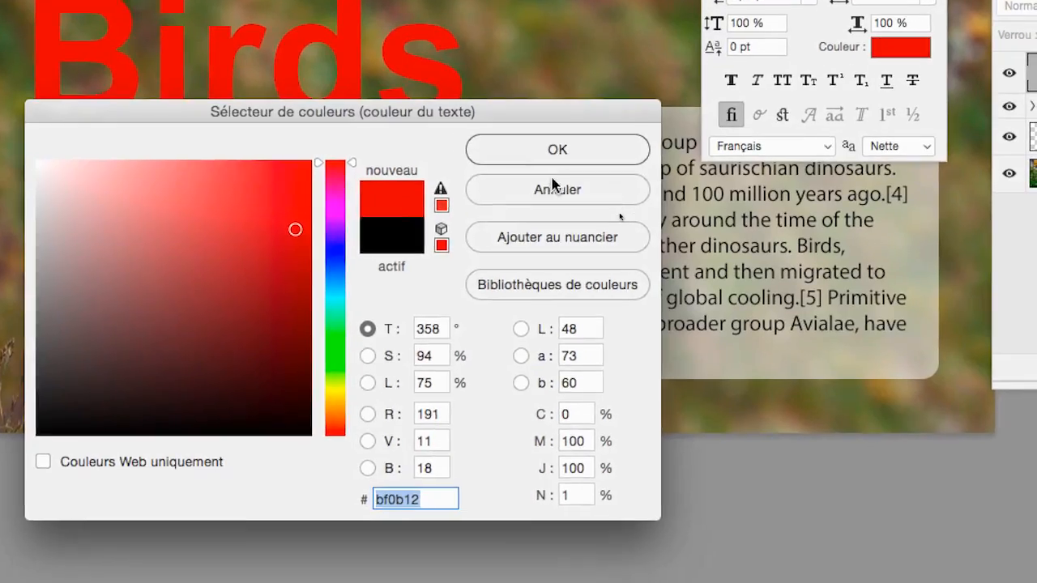
pyautogui.click(979, 205)
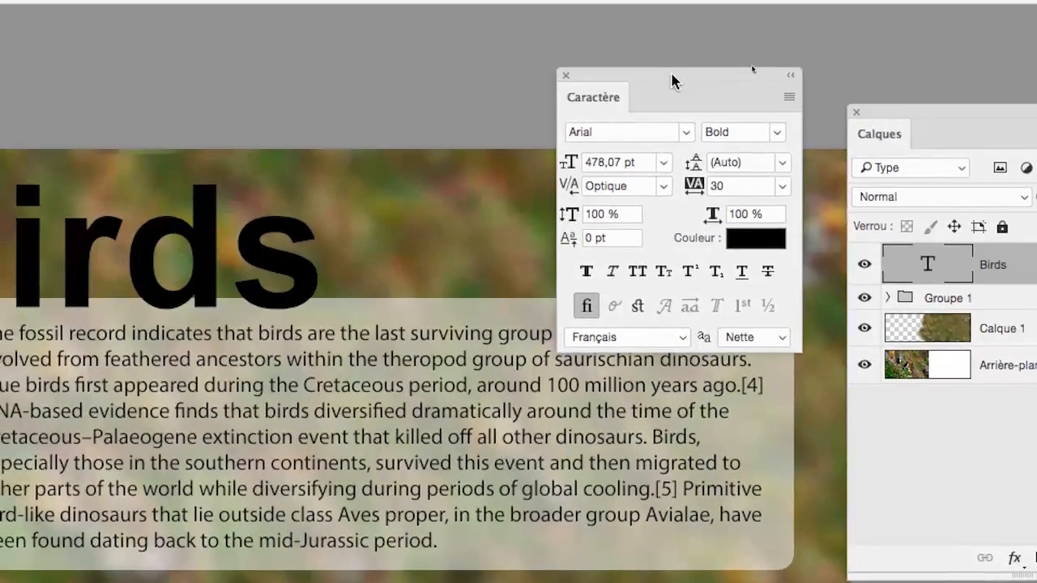
# Move the character settings lower, test colours sampled from the photo, and set the Birds title's text colour to dark blue 1f1a36.
pyautogui.moveTo(673, 78); pyautogui.dragTo(637, 250)
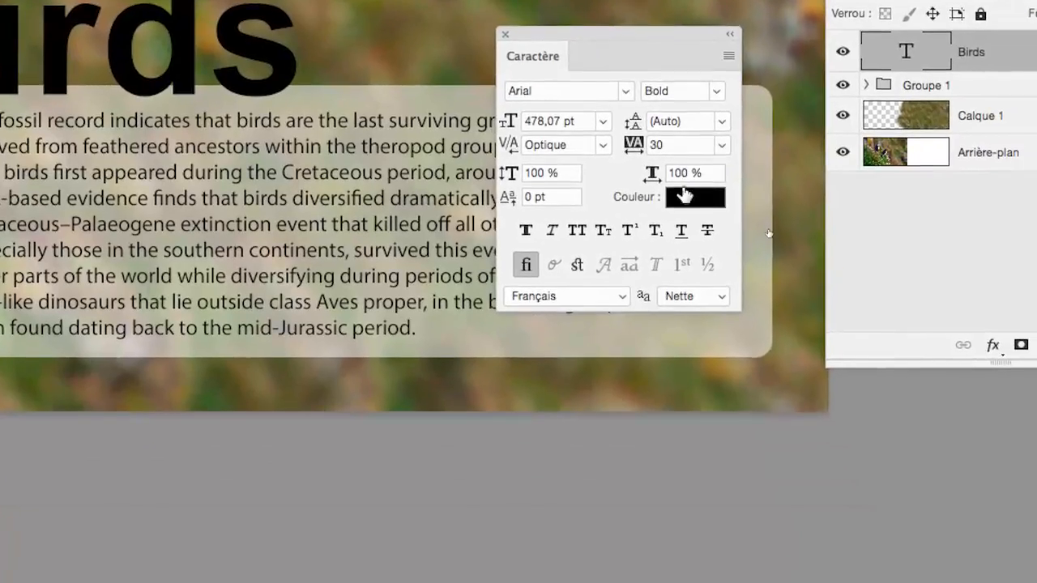
pyautogui.click(705, 409)
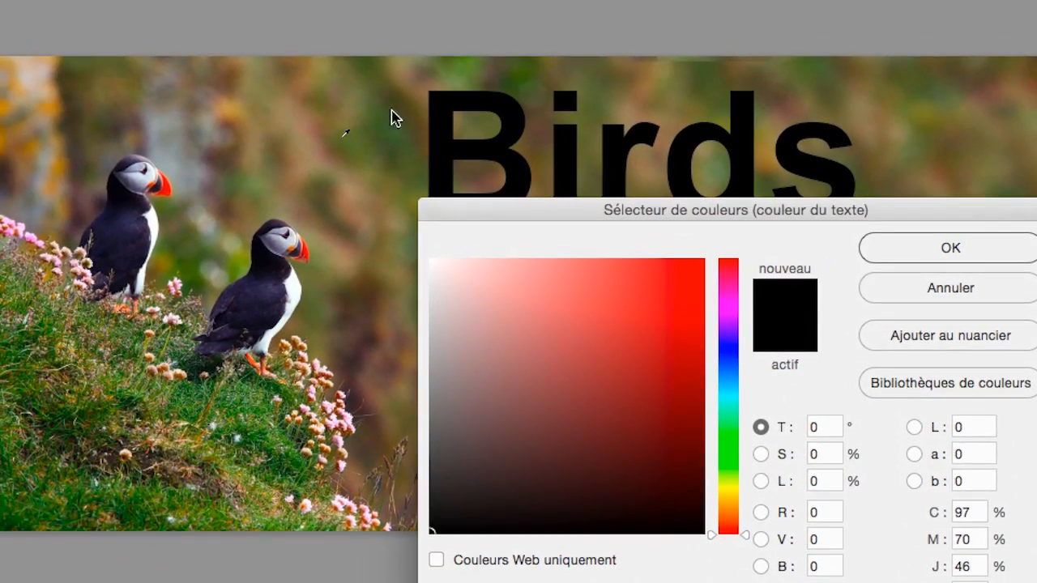
pyautogui.click(395, 113)
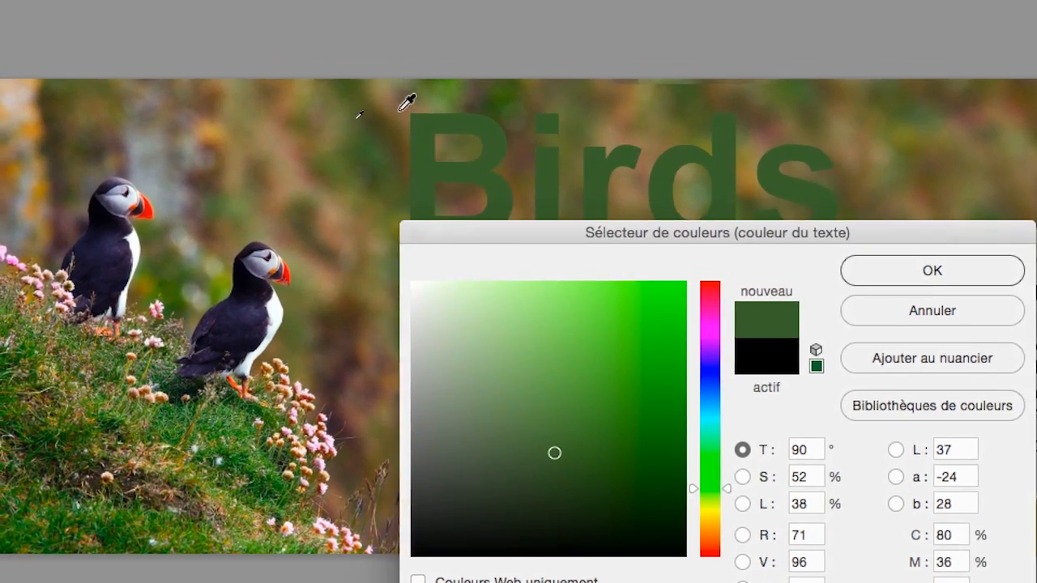
pyautogui.click(392, 95)
pyautogui.click(311, 146)
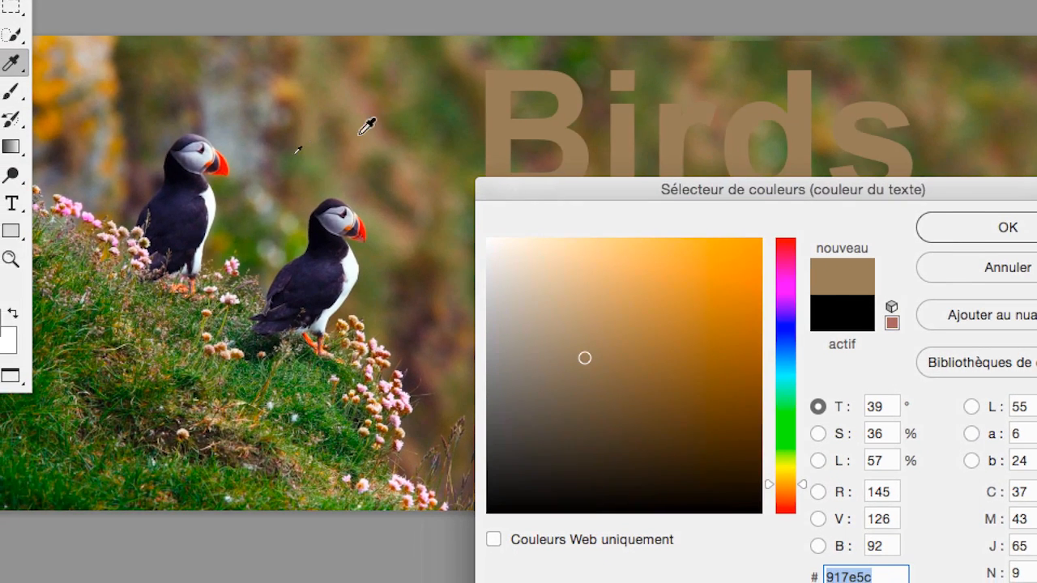
pyautogui.press('alt')
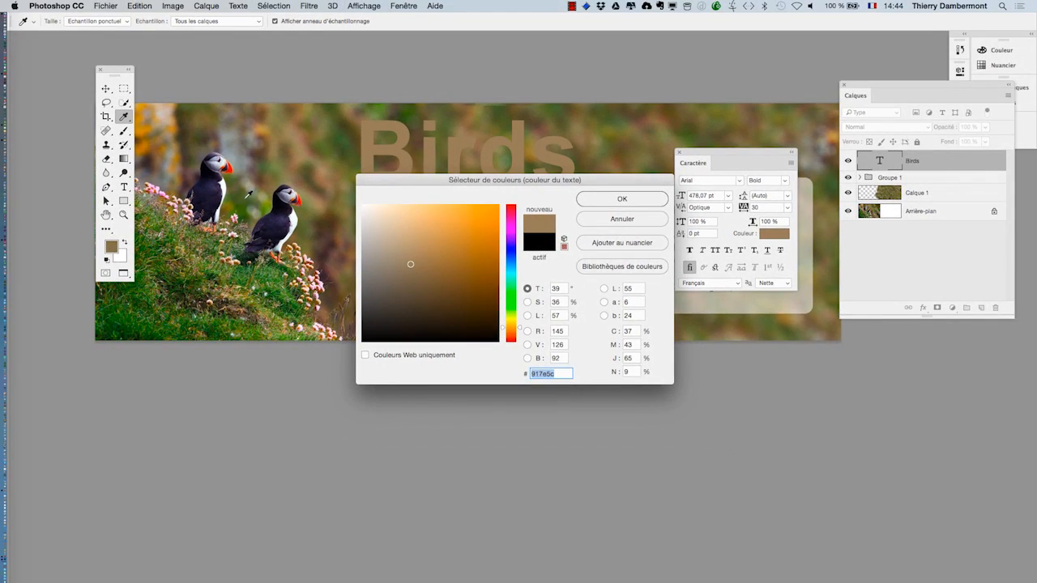
pyautogui.write('1f1a36')
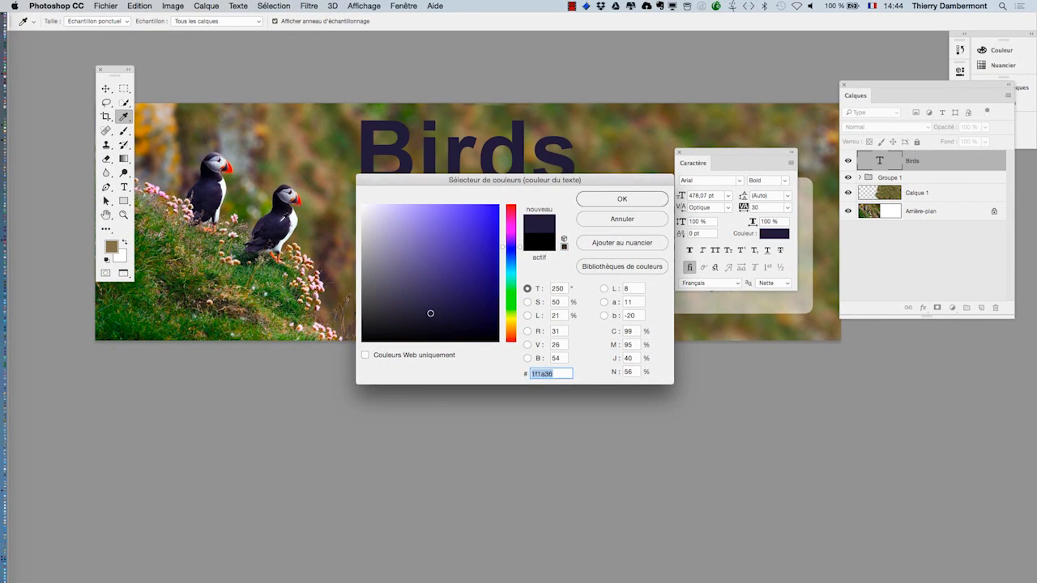
pyautogui.click(609, 200)
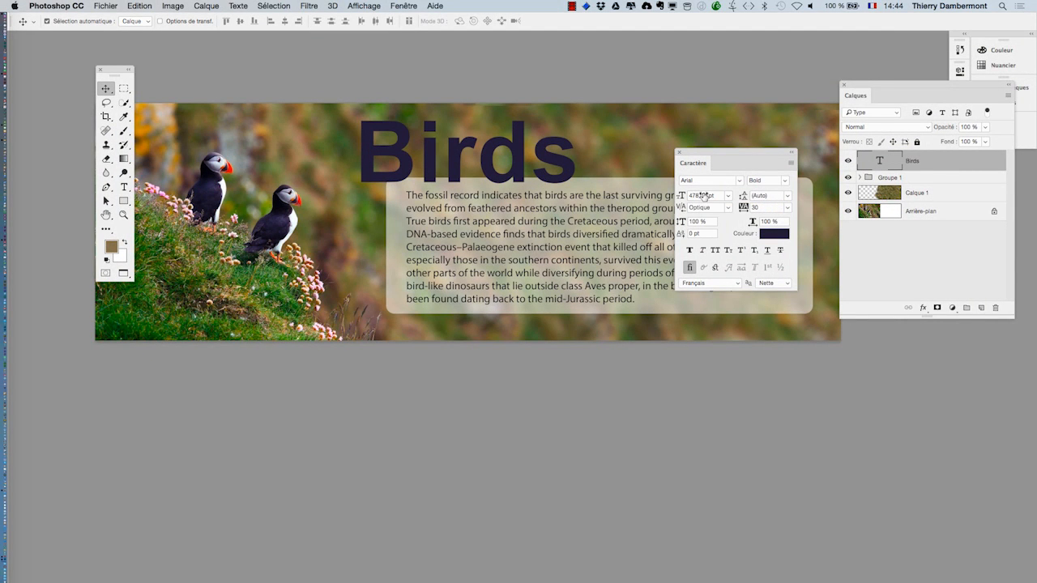
# Save the recoloured banner in Photoshop format with layers in the tampon-nov2016 folder.
pyautogui.click(108, 5)
pyautogui.click(141, 119)
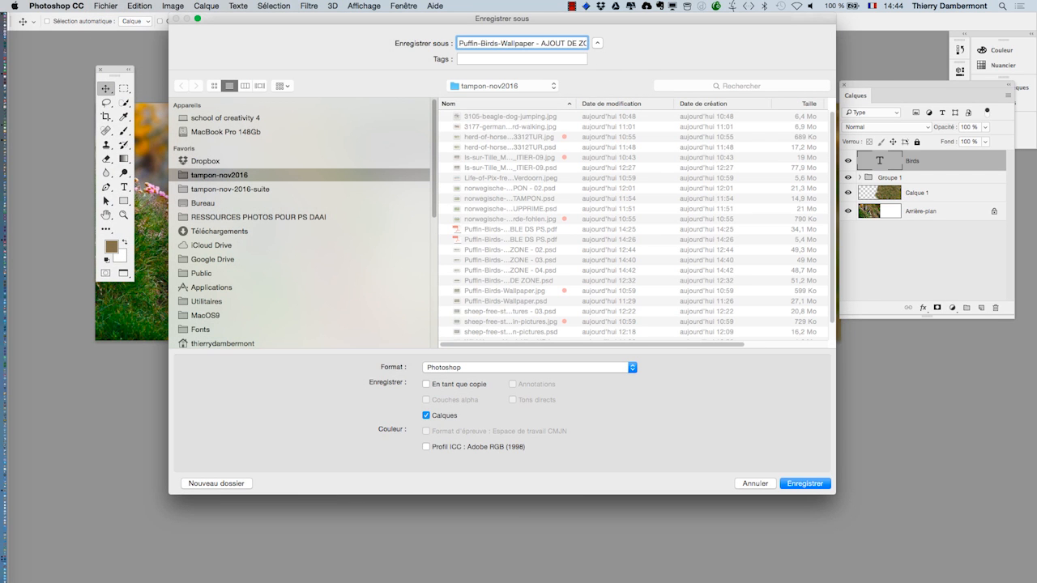
pyautogui.press('Return')
pyautogui.click(555, 203)
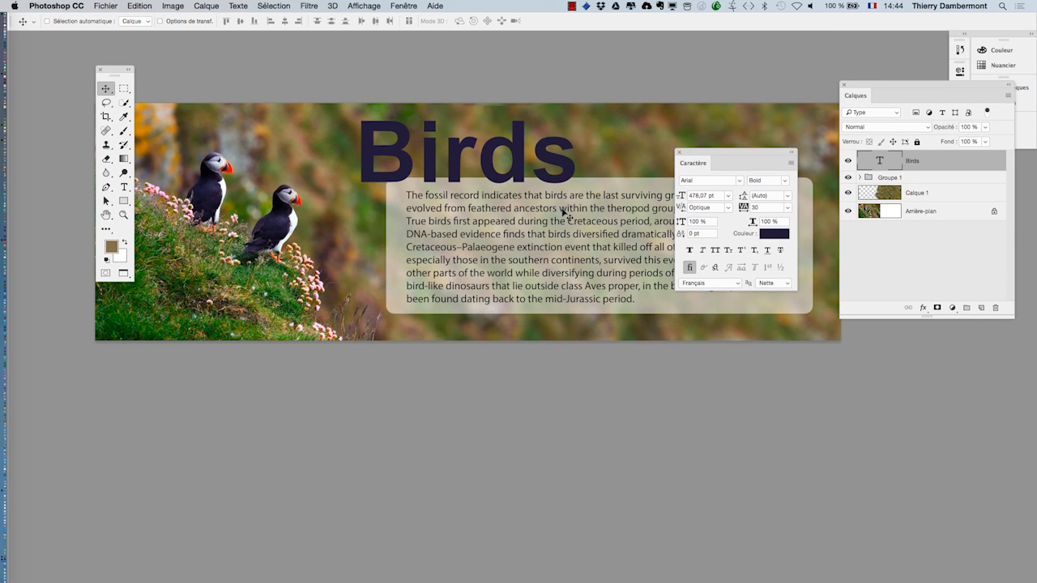